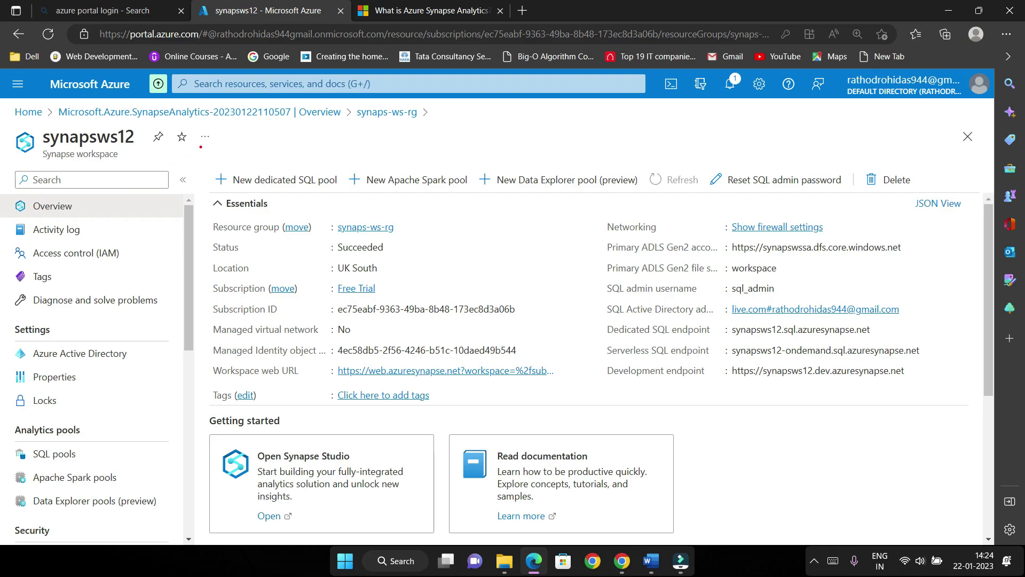
# - Review the synapsws12 overview commands for creating a dedicated SQL pool, an Apache Spark pool and a Data Explorer pool
pyautogui.moveTo(208, 164)
pyautogui.mouseDown()
pyautogui.moveTo(238, 188)
pyautogui.moveTo(941, 191)
pyautogui.mouseUp()
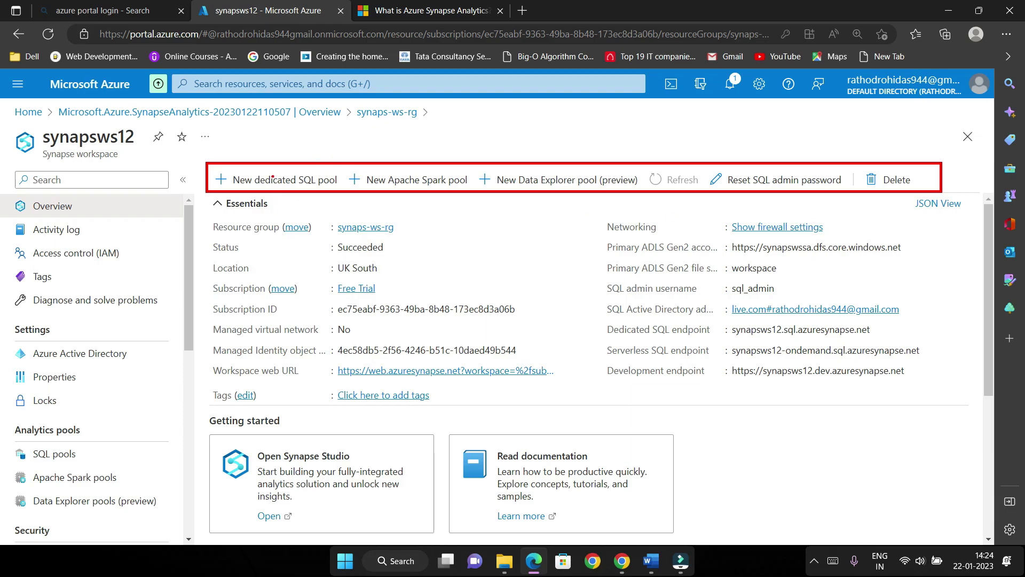
pyautogui.moveTo(254, 160); pyautogui.dragTo(287, 114)
pyautogui.moveTo(416, 163); pyautogui.dragTo(459, 111)
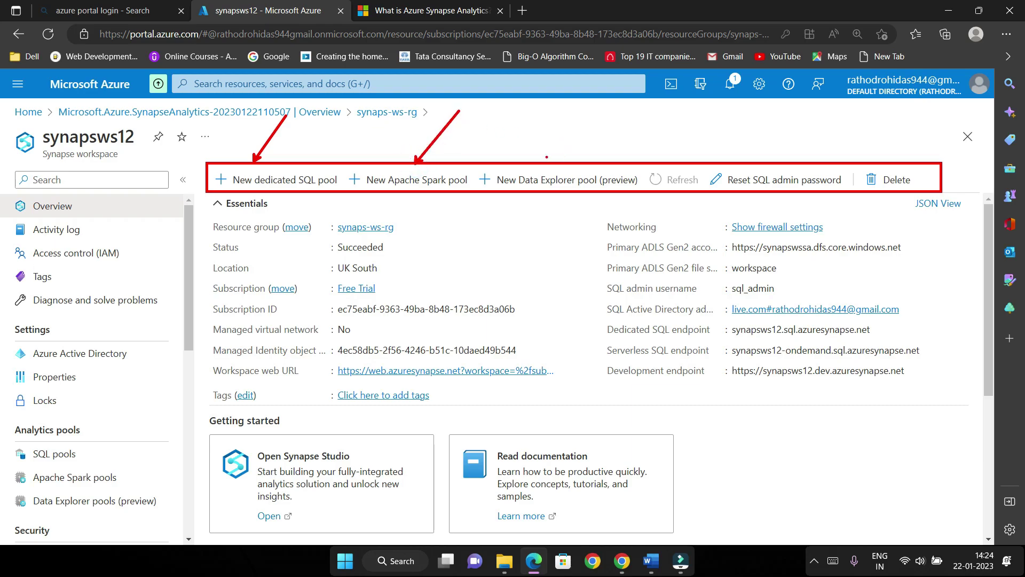
pyautogui.moveTo(541, 161); pyautogui.dragTo(605, 111)
# - Examine the workspace essentials: primary ADLS Gen2 account and file system, SQL admin details, and the dedicated and serverless SQL endpoints
pyautogui.moveTo(208, 215)
pyautogui.mouseDown()
pyautogui.moveTo(235, 406)
pyautogui.moveTo(950, 405)
pyautogui.mouseUp()
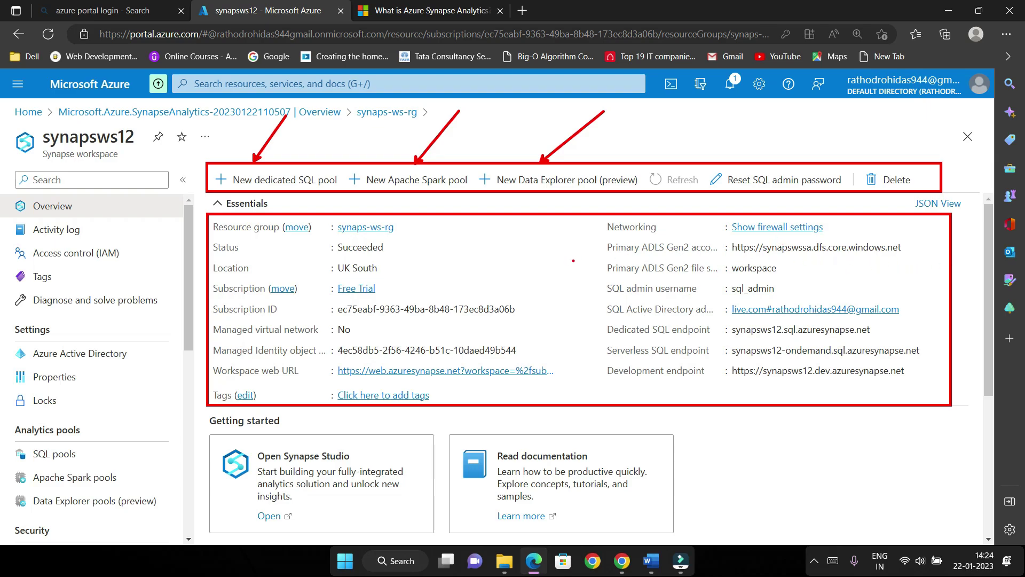
pyautogui.moveTo(603, 249); pyautogui.dragTo(527, 250)
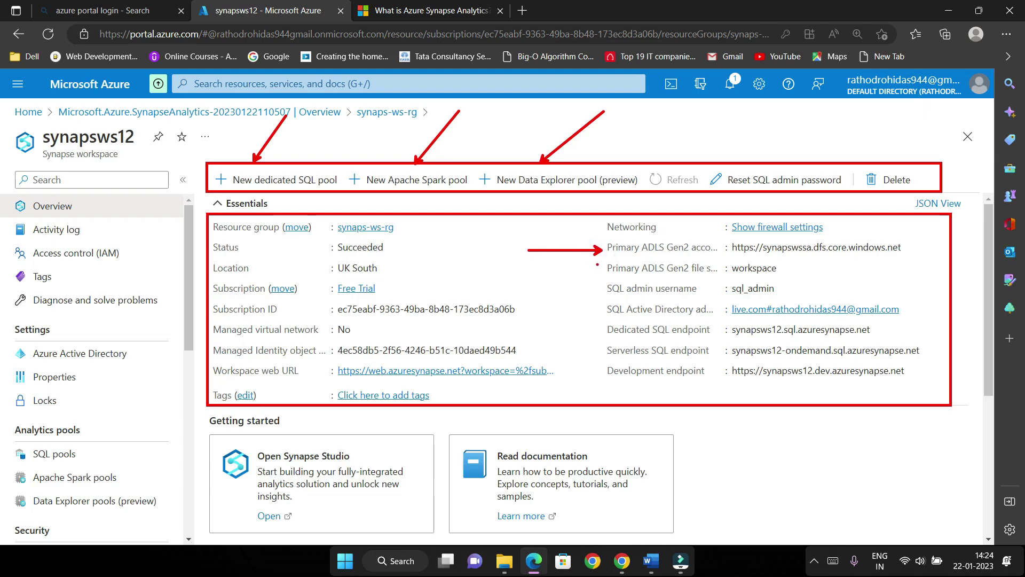
pyautogui.moveTo(598, 264)
pyautogui.mouseDown()
pyautogui.moveTo(519, 274)
pyautogui.moveTo(512, 263)
pyautogui.mouseUp()
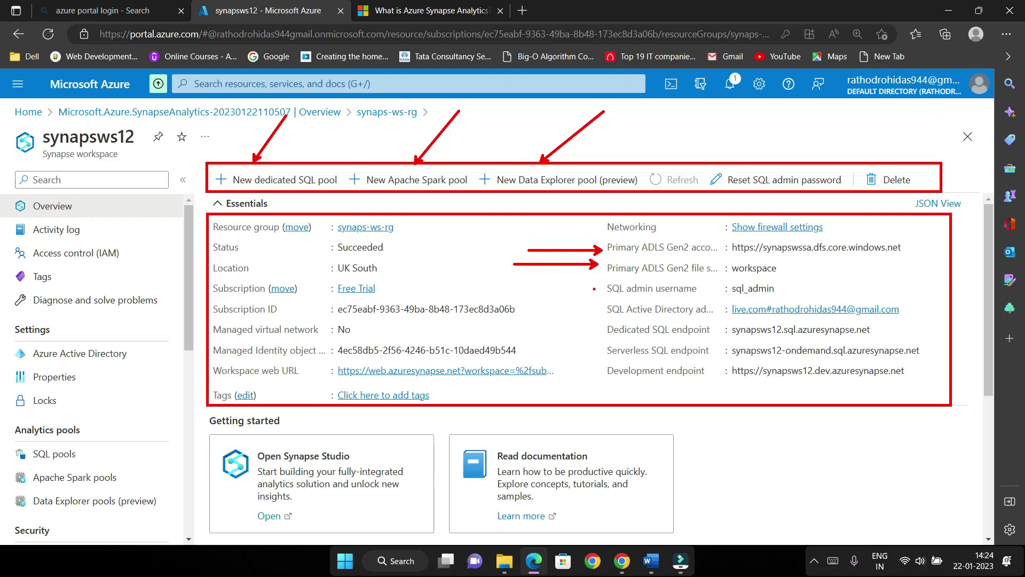
pyautogui.moveTo(591, 290); pyautogui.dragTo(512, 289)
pyautogui.moveTo(591, 311); pyautogui.dragTo(516, 310)
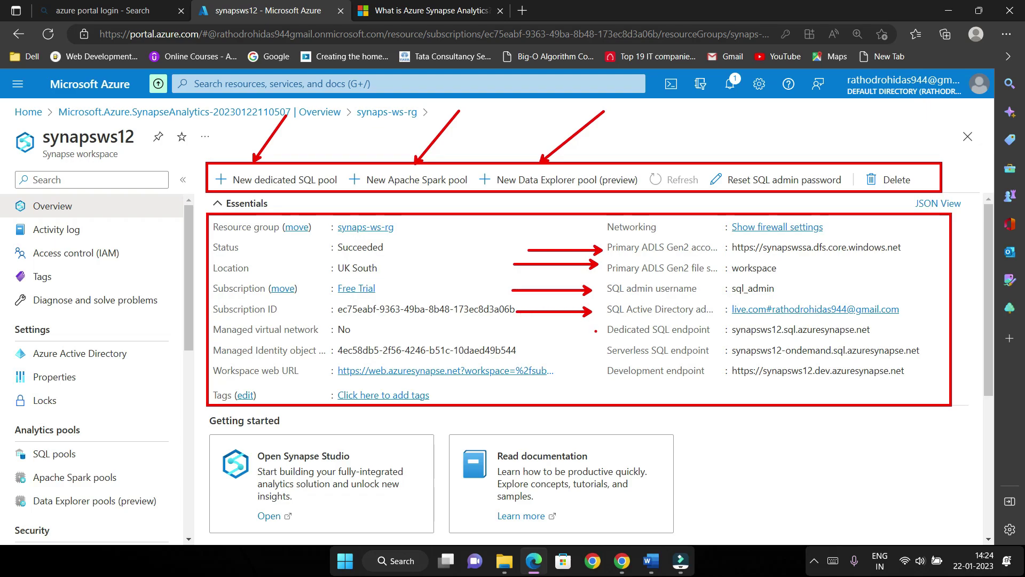
pyautogui.moveTo(518, 334); pyautogui.dragTo(597, 330)
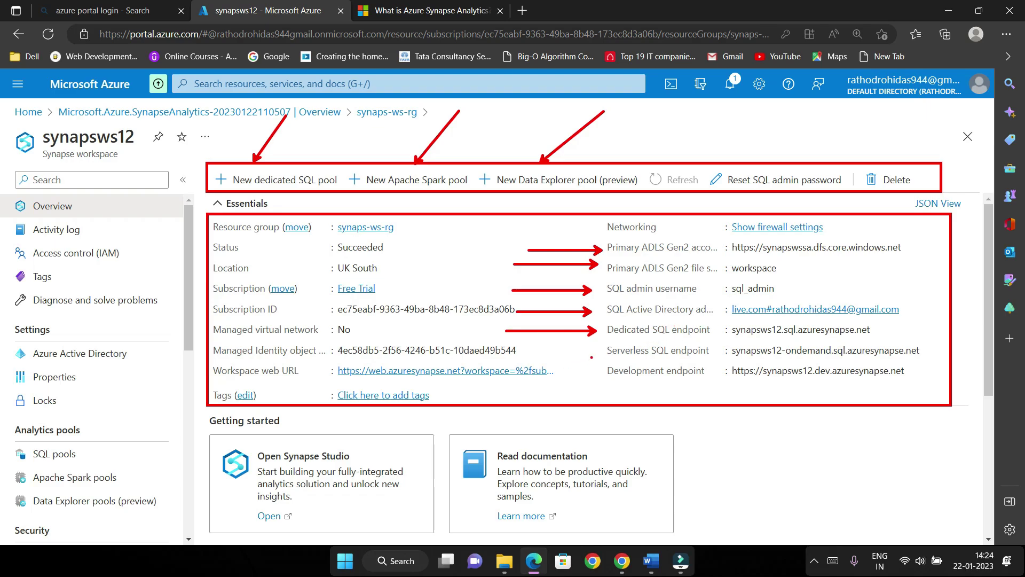
pyautogui.moveTo(601, 353); pyautogui.dragTo(518, 355)
# - Review the Synapse Studio and documentation cards under Getting started, along with the workspace's list of management sections
pyautogui.moveTo(200, 427)
pyautogui.mouseDown()
pyautogui.moveTo(214, 458)
pyautogui.moveTo(293, 538)
pyautogui.moveTo(538, 561)
pyautogui.moveTo(689, 553)
pyautogui.moveTo(711, 538)
pyautogui.mouseUp()
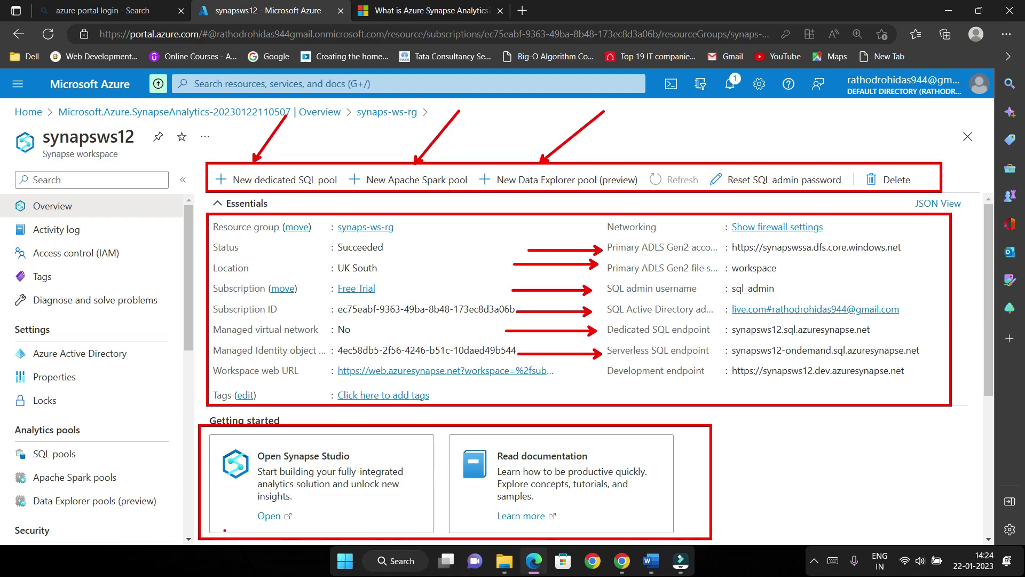
pyautogui.moveTo(155, 531); pyautogui.dragTo(247, 498)
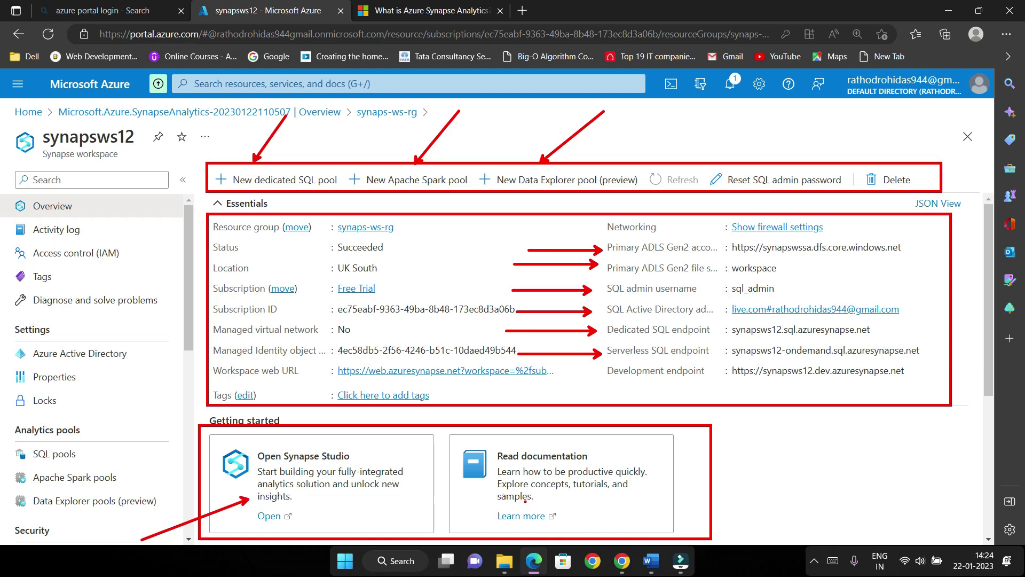
pyautogui.moveTo(463, 503); pyautogui.dragTo(329, 533)
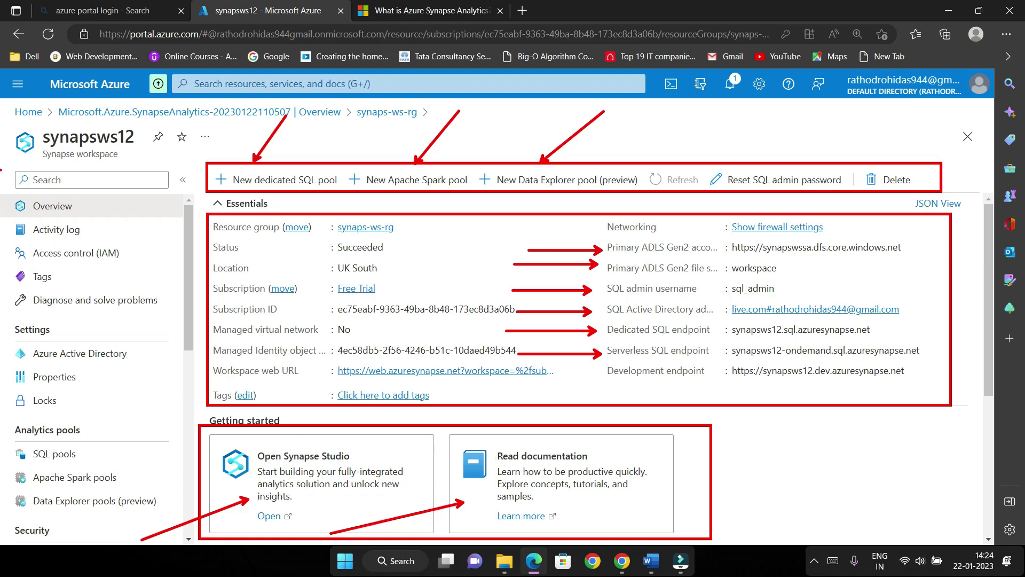
pyautogui.moveTo(9, 190); pyautogui.dragTo(87, 224)
pyautogui.moveTo(6, 200)
pyautogui.mouseDown()
pyautogui.moveTo(46, 215)
pyautogui.moveTo(178, 354)
pyautogui.moveTo(184, 556)
pyautogui.moveTo(185, 536)
pyautogui.mouseUp()
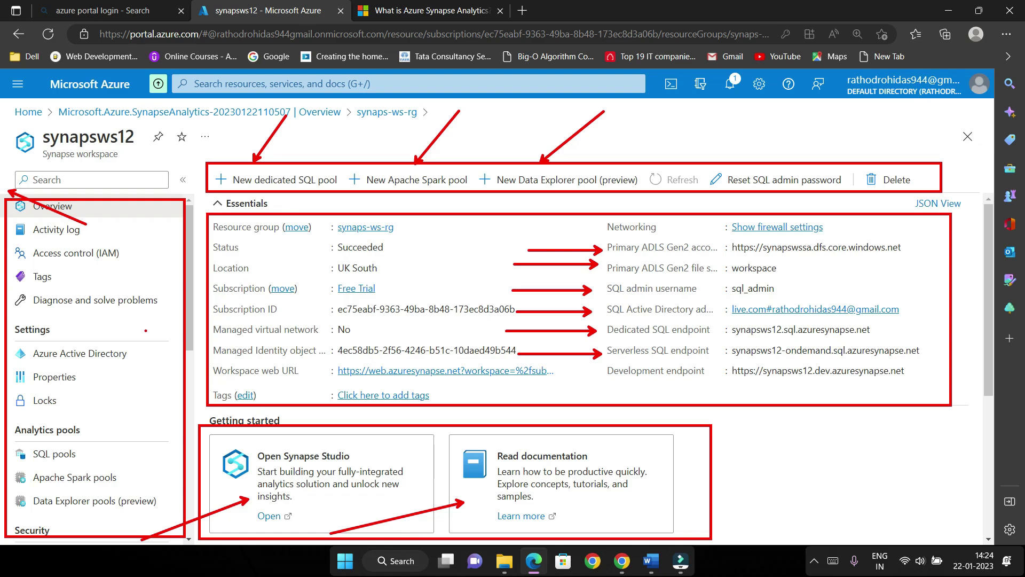
pyautogui.press('Escape')
# - Examine the workspace's analytics pools on the overview page, covering SQL, Apache Spark and Data Explorer pools
pyautogui.scroll(-5, 414, 299)
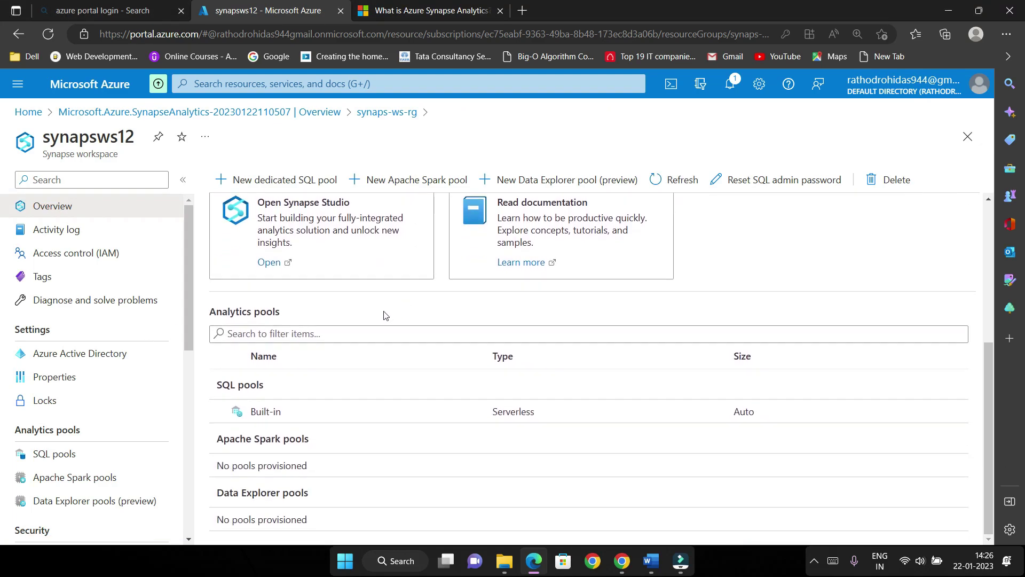
pyautogui.hotkey('ctrl', '2')
pyautogui.moveTo(204, 360)
pyautogui.mouseDown()
pyautogui.moveTo(241, 411)
pyautogui.moveTo(453, 558)
pyautogui.moveTo(836, 572)
pyautogui.moveTo(979, 534)
pyautogui.moveTo(984, 542)
pyautogui.mouseUp()
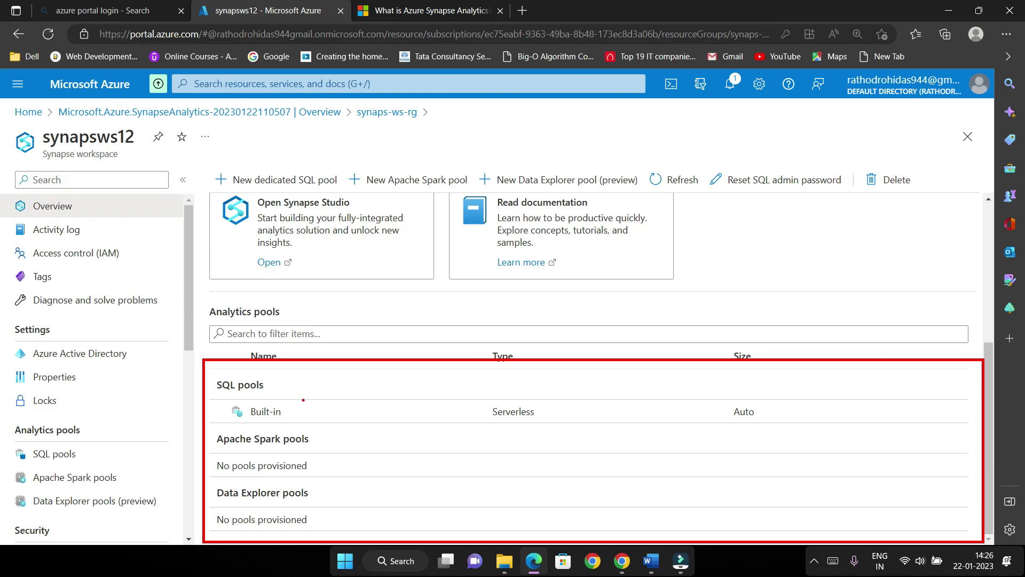
pyautogui.moveTo(289, 389); pyautogui.dragTo(414, 357)
pyautogui.moveTo(225, 400)
pyautogui.mouseDown()
pyautogui.moveTo(334, 429)
pyautogui.moveTo(848, 425)
pyautogui.mouseUp()
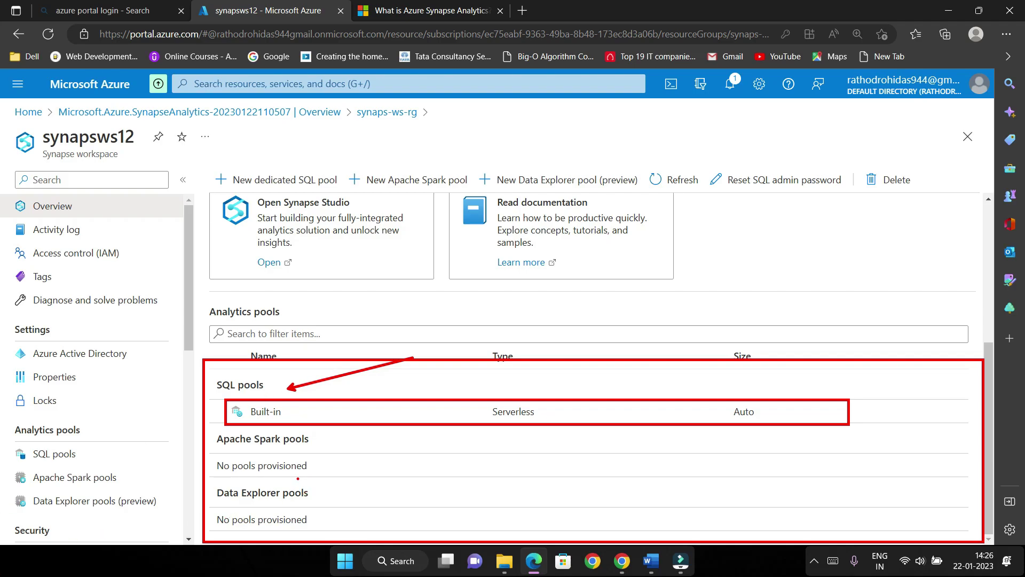
pyautogui.moveTo(326, 444)
pyautogui.mouseDown()
pyautogui.moveTo(378, 443)
pyautogui.moveTo(479, 407)
pyautogui.moveTo(460, 429)
pyautogui.mouseUp()
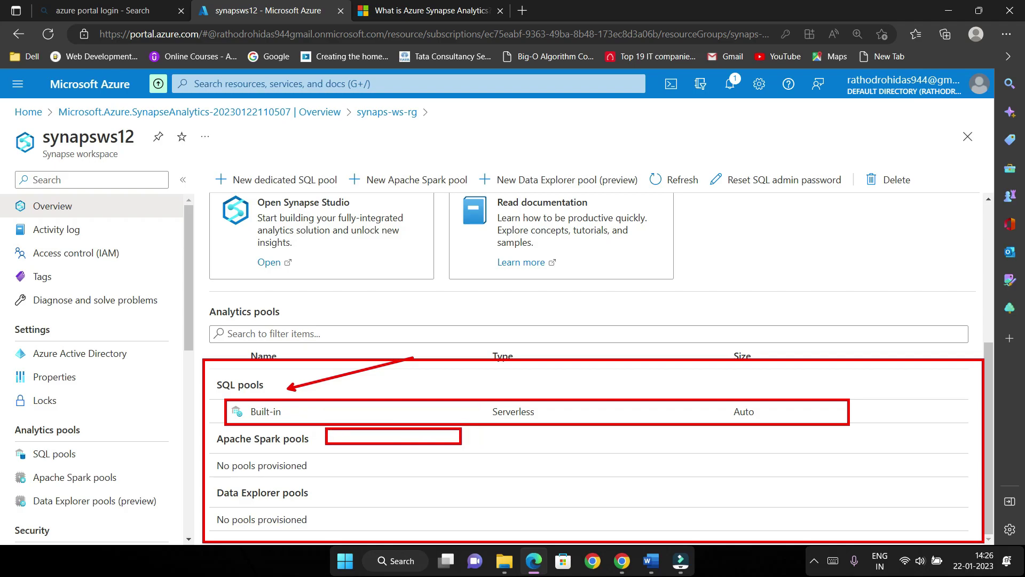
pyautogui.moveTo(489, 445); pyautogui.dragTo(600, 373)
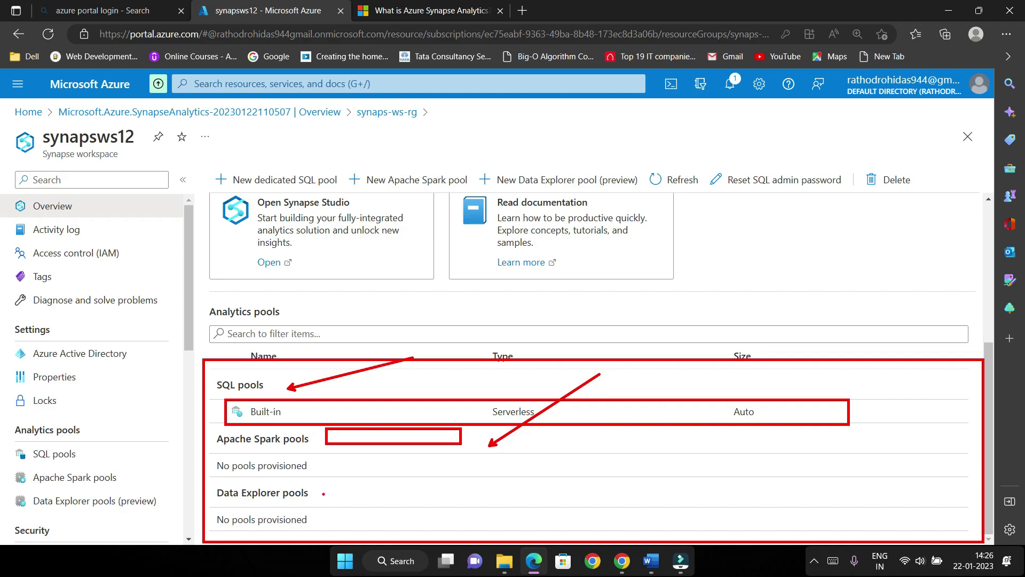
pyautogui.moveTo(323, 493); pyautogui.dragTo(502, 452)
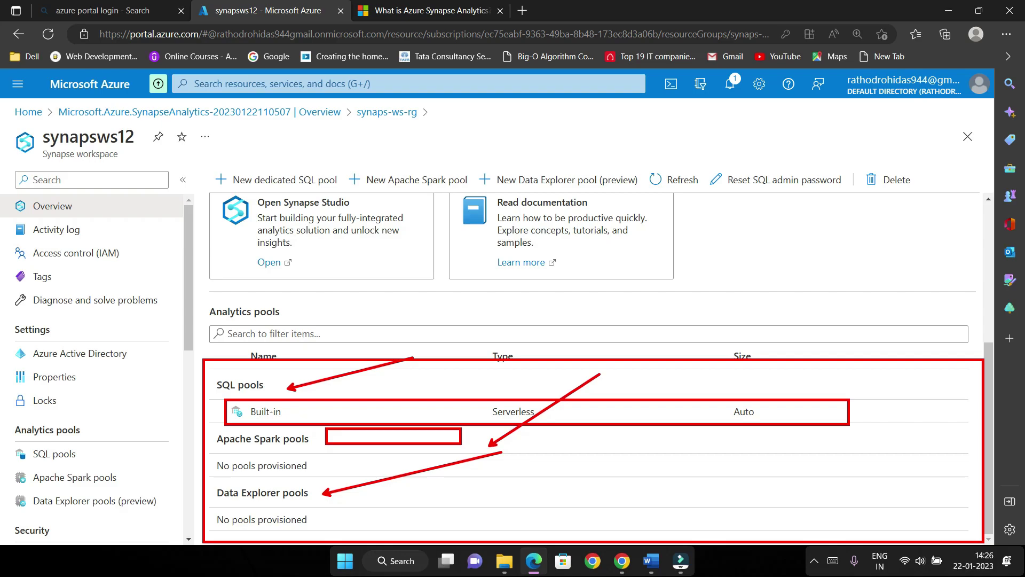
pyautogui.press('Escape')
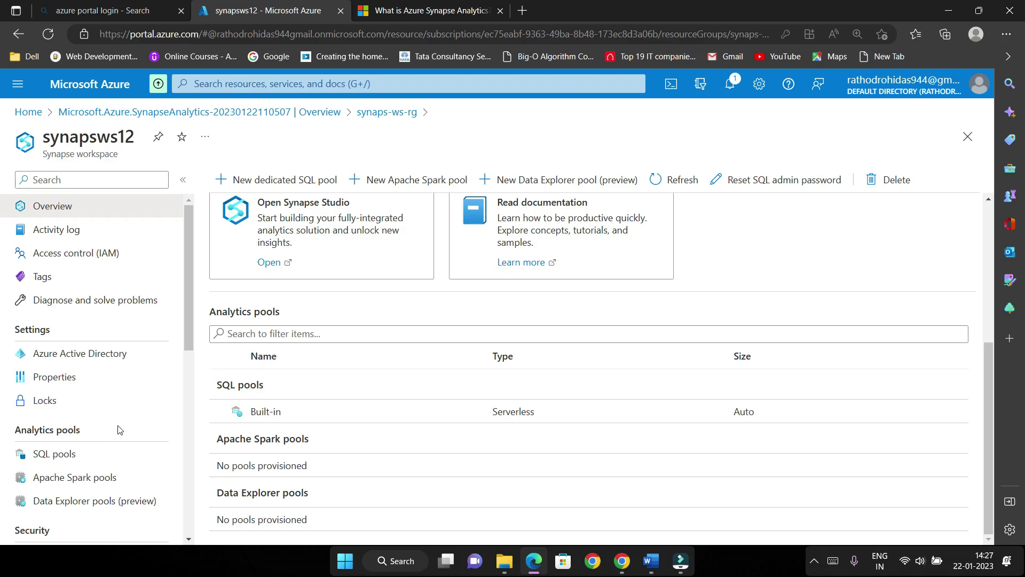
# - Look through the workspace's management sections, and open the Activity log to review its recorded operations
pyautogui.scroll(-8, 117, 432)
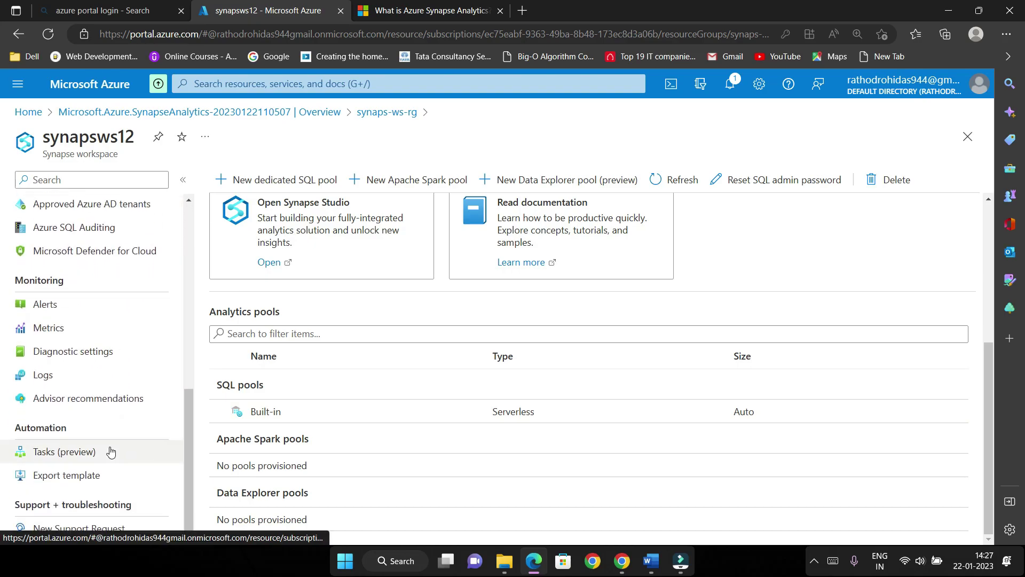
pyautogui.scroll(8, 96, 417)
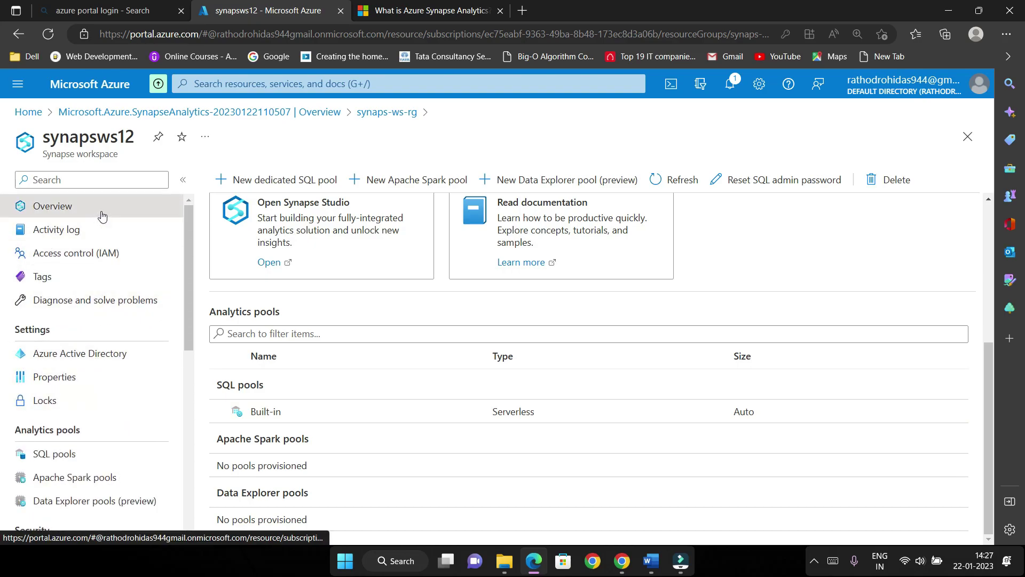
pyautogui.click(88, 235)
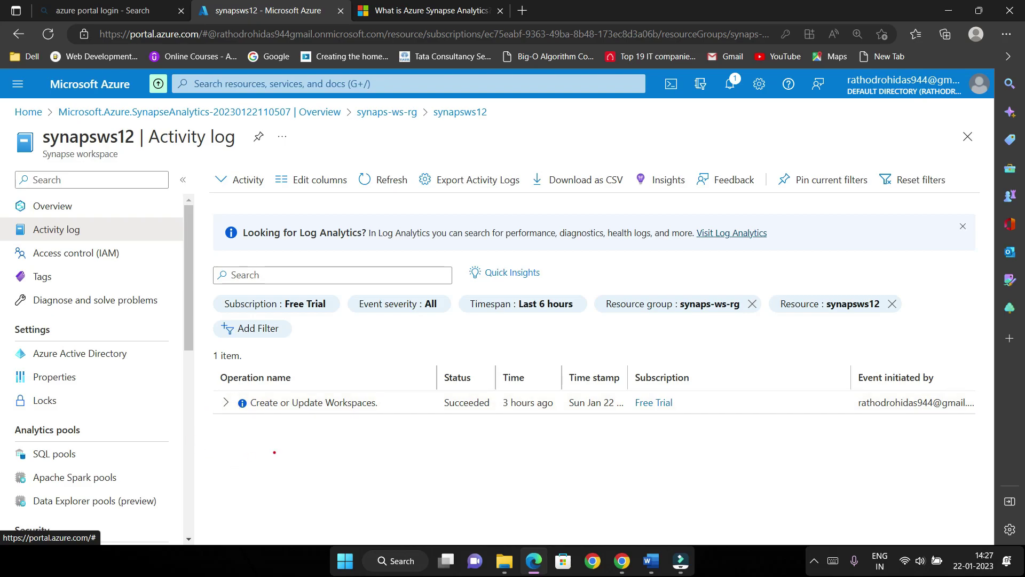
pyautogui.moveTo(279, 420); pyautogui.dragTo(216, 472)
# - Open the workspace's Access control (IAM) page and view the available options for adding access
pyautogui.click(119, 259)
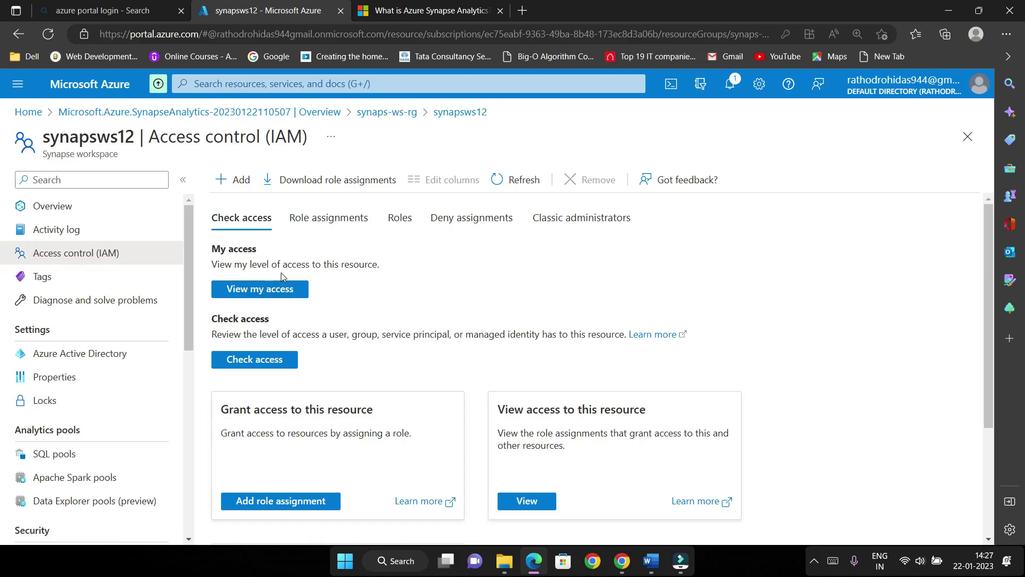
pyautogui.click(252, 188)
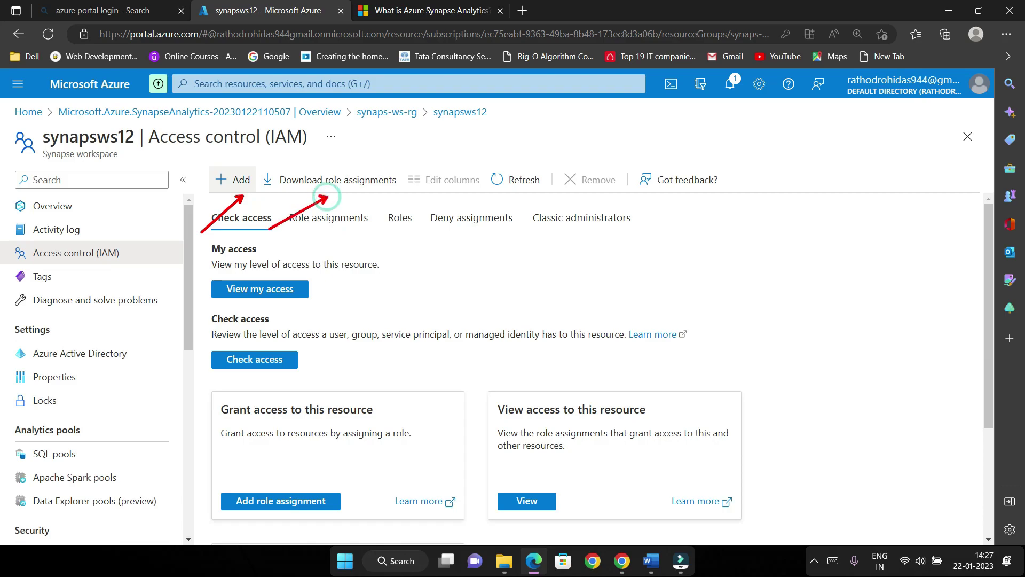
pyautogui.press('Escape')
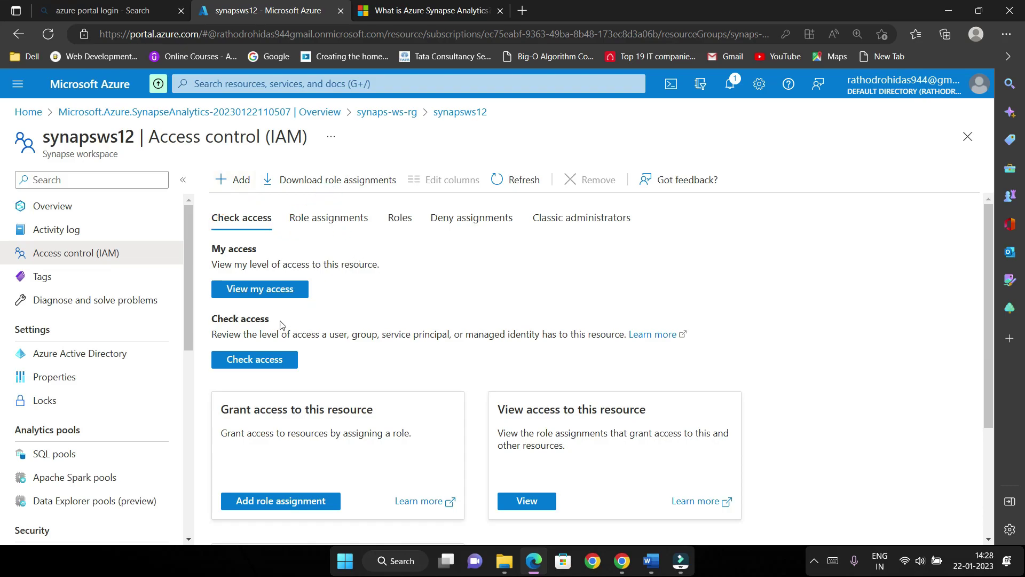
pyautogui.click(241, 188)
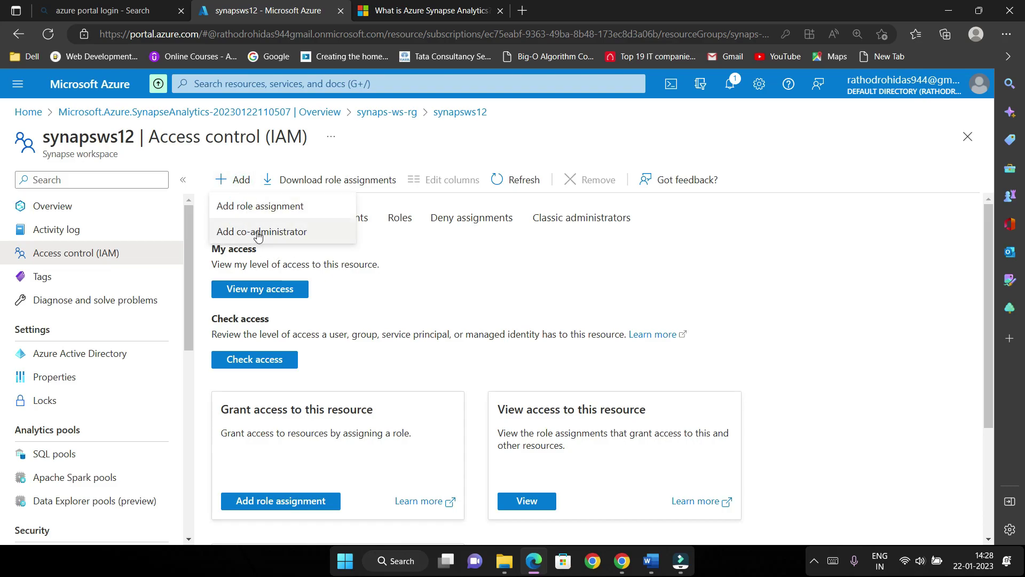
pyautogui.click(241, 275)
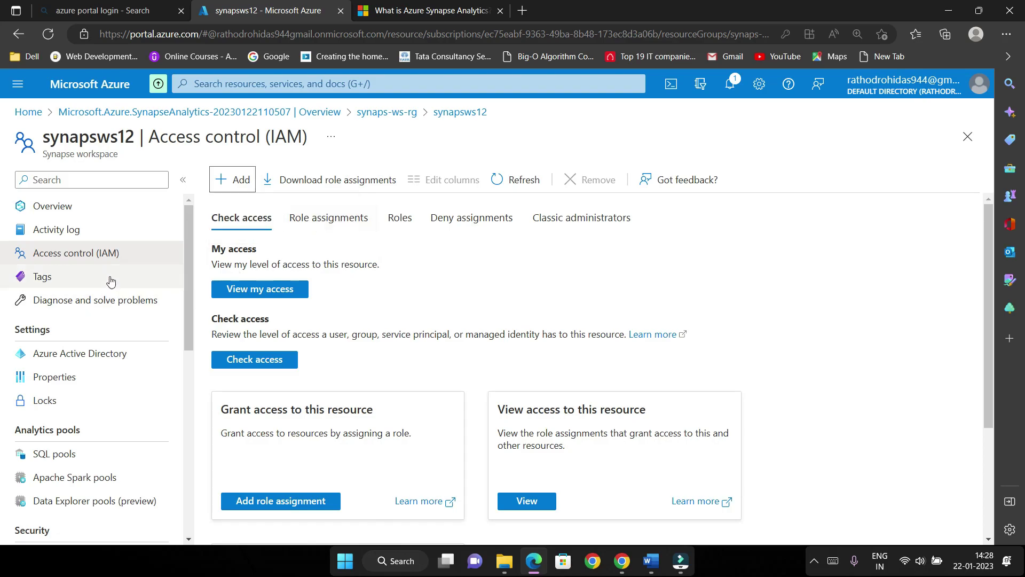
# - Review the management sections for Settings and Analytics pools, focusing on the SQL, Apache Spark and Data Explorer pool entries
pyautogui.scroll(-1, 112, 280)
pyautogui.scroll(-1, 123, 245)
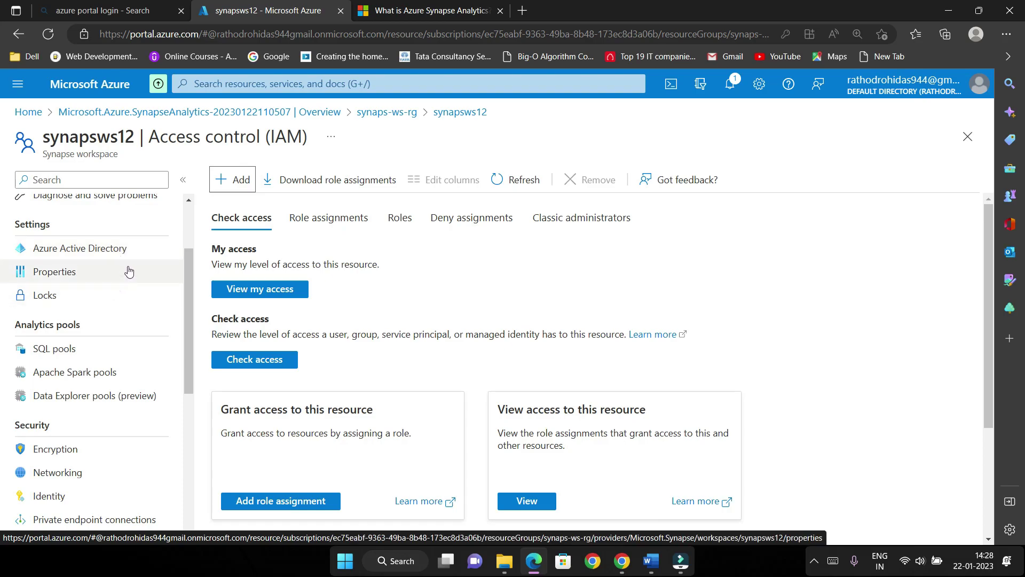
pyautogui.scroll(-1, 126, 270)
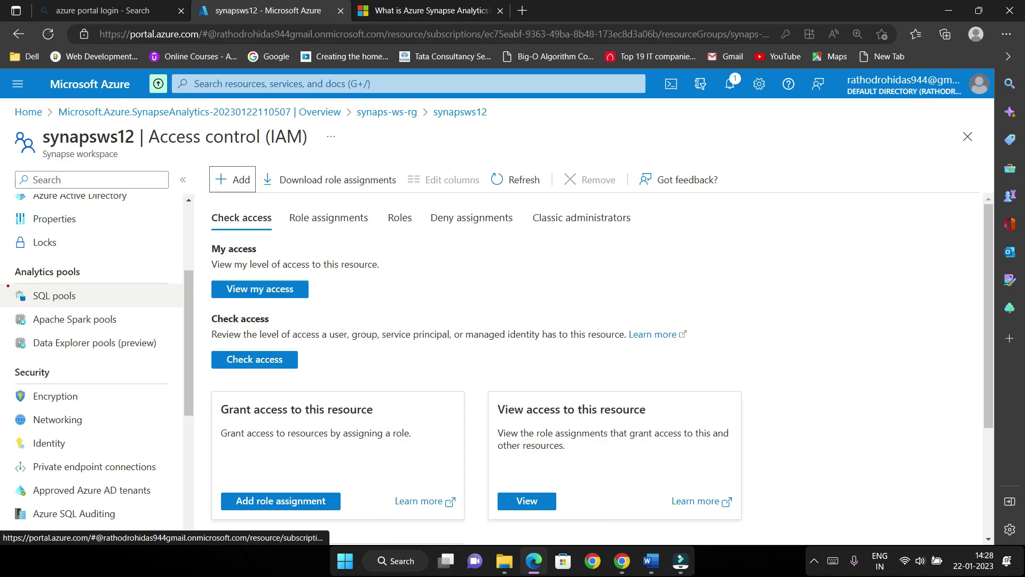
pyautogui.moveTo(8, 286); pyautogui.dragTo(59, 319)
pyautogui.moveTo(8, 277)
pyautogui.mouseDown()
pyautogui.moveTo(153, 373)
pyautogui.moveTo(184, 375)
pyautogui.moveTo(184, 360)
pyautogui.mouseUp()
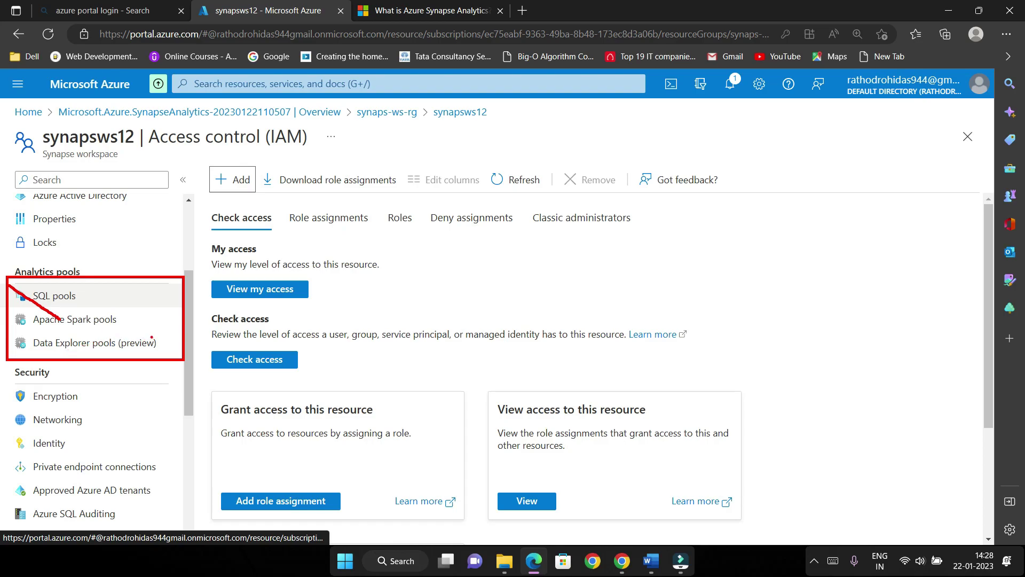
# - Examine the workspace's Security section entries, focusing on Encryption, Networking and Identity
pyautogui.scroll(-2, 87, 347)
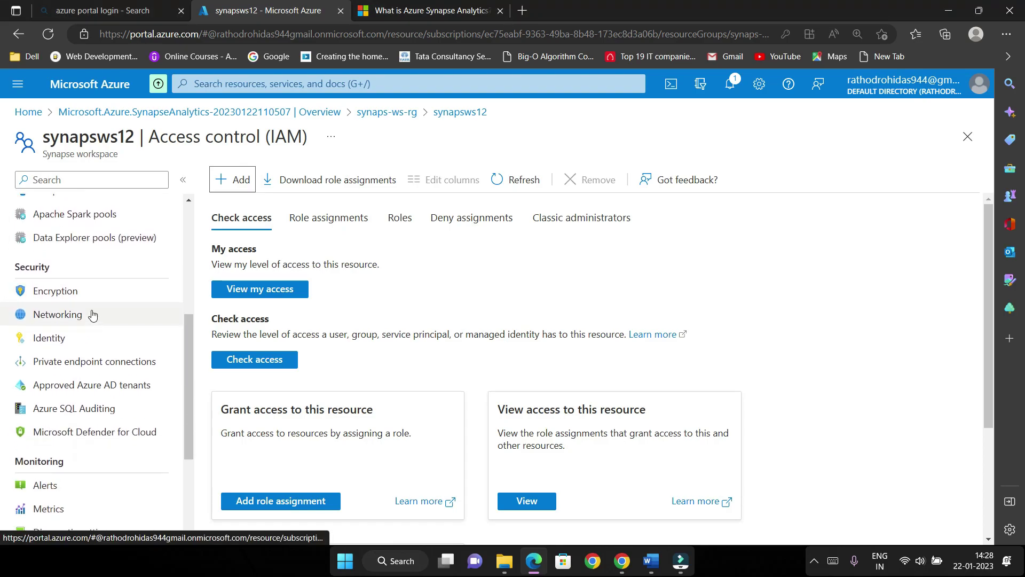
pyautogui.scroll(-1, 54, 304)
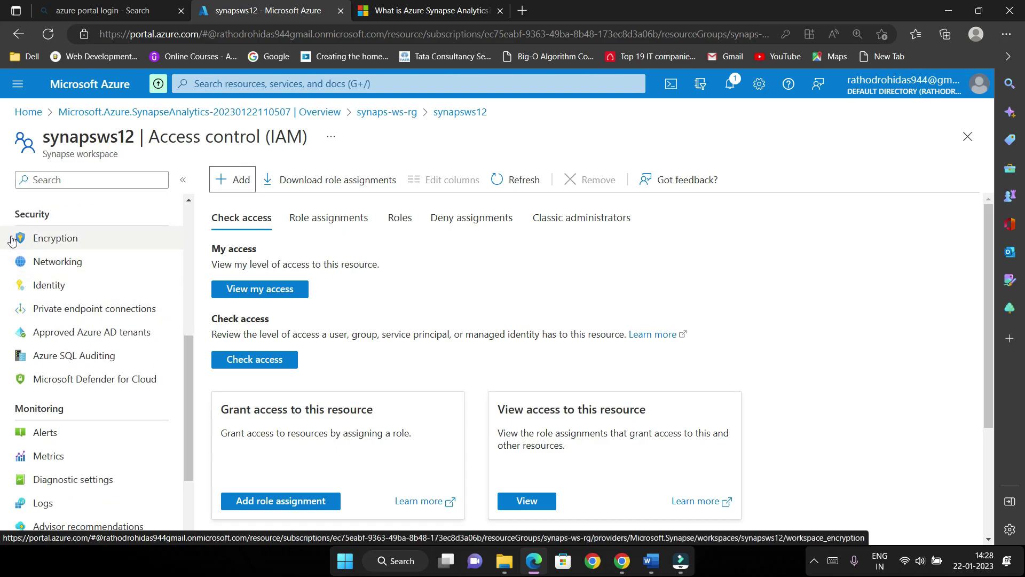
pyautogui.moveTo(10, 239)
pyautogui.mouseDown()
pyautogui.moveTo(138, 394)
pyautogui.moveTo(175, 395)
pyautogui.mouseUp()
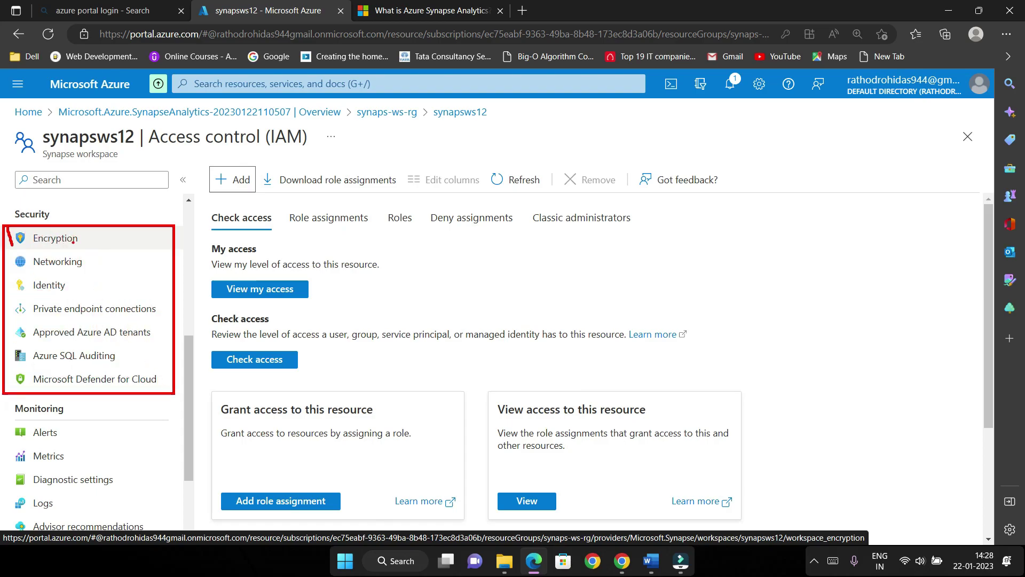
pyautogui.moveTo(173, 227); pyautogui.dragTo(110, 243)
pyautogui.moveTo(183, 249); pyautogui.dragTo(107, 263)
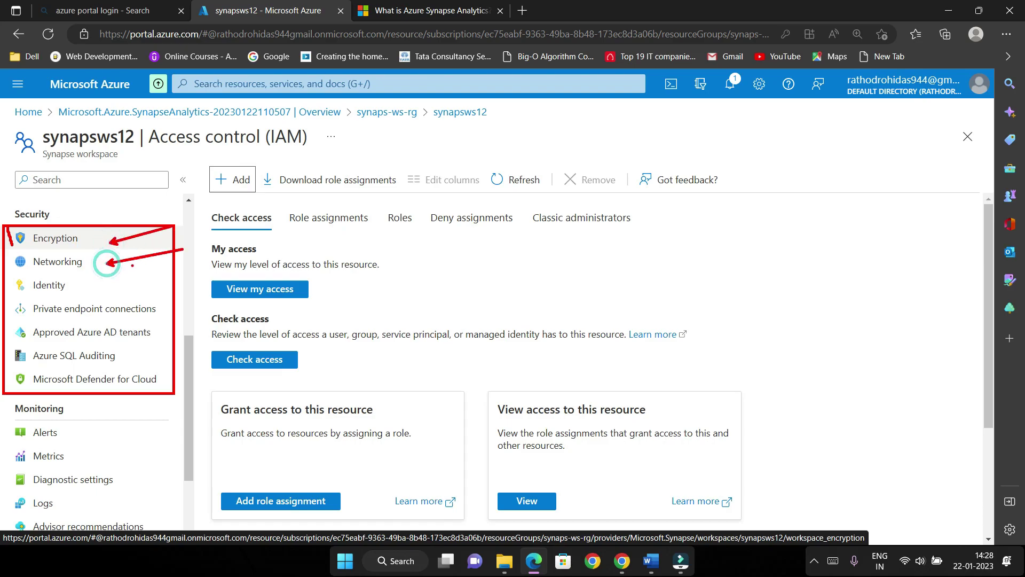
pyautogui.moveTo(203, 252); pyautogui.dragTo(102, 280)
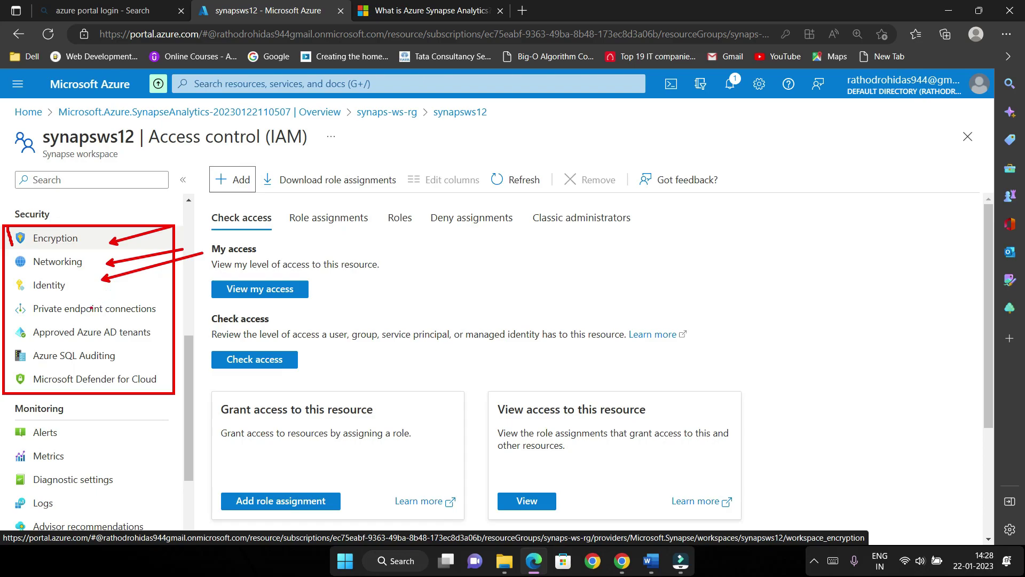
pyautogui.press('Escape')
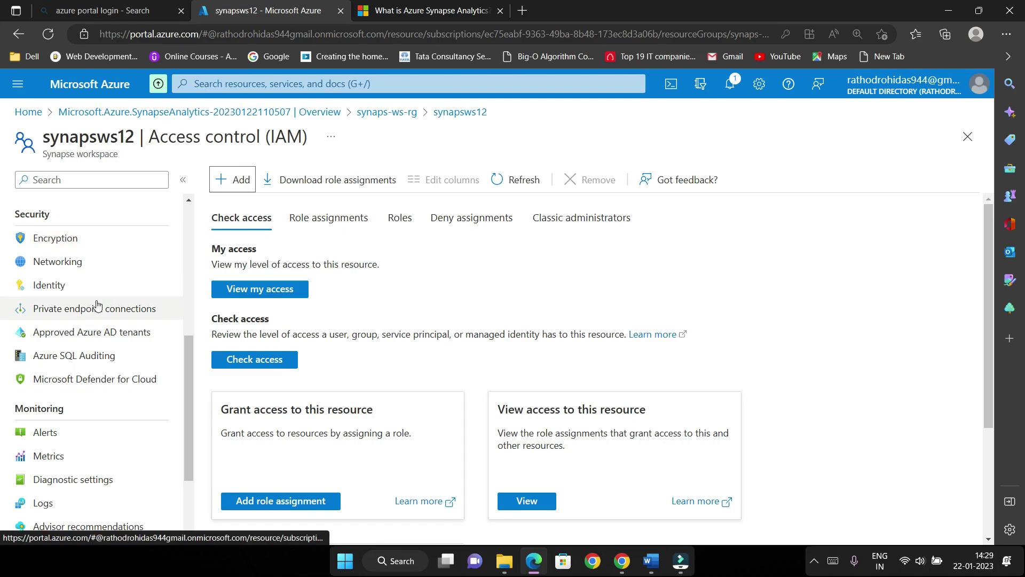
# - Open the workspace's Networking page and review the allowAll firewall rule, its start and end IP fields, and its available row actions
pyautogui.click(103, 271)
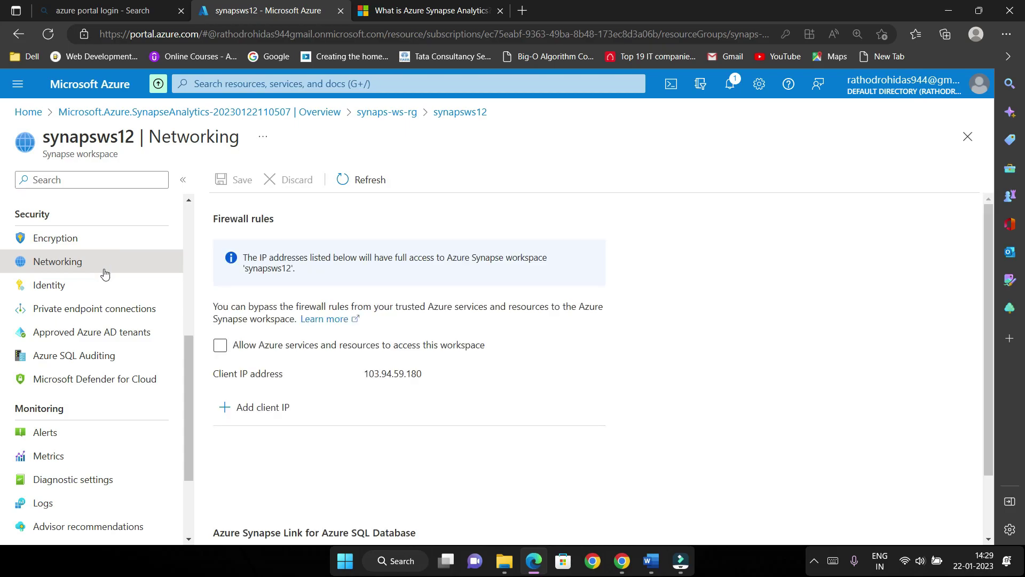
pyautogui.scroll(-1, 414, 433)
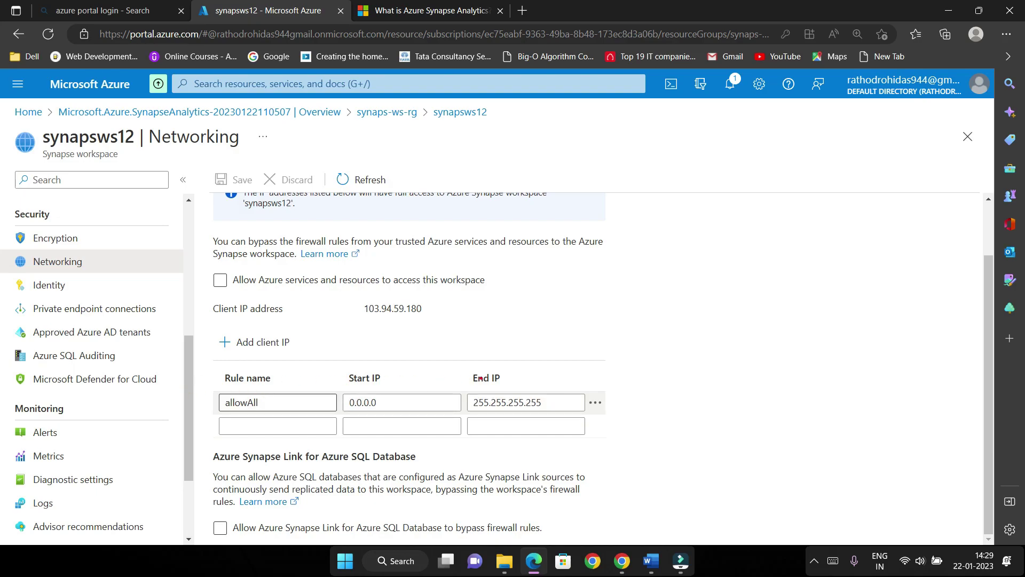
pyautogui.moveTo(540, 378); pyautogui.dragTo(666, 328)
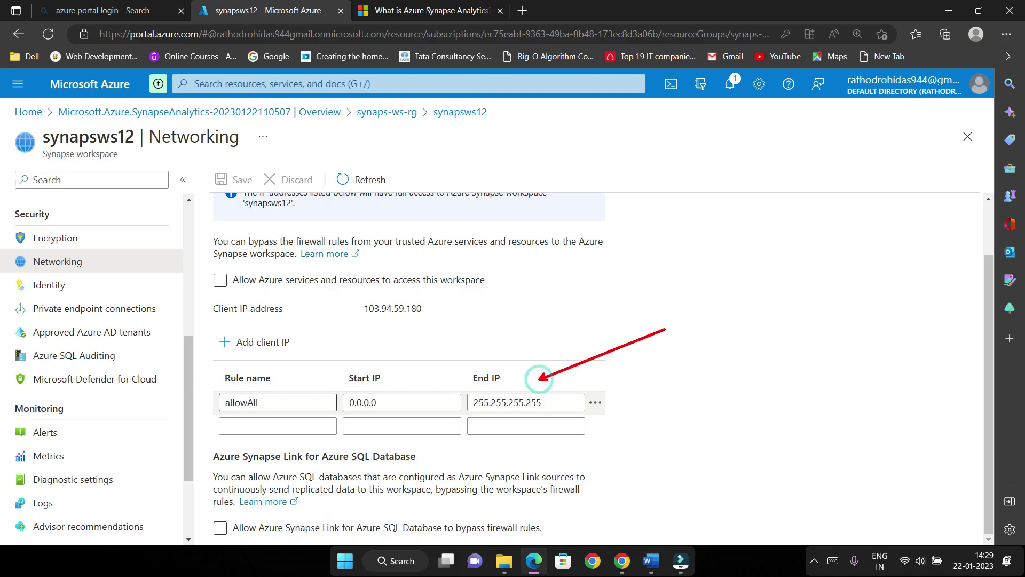
pyautogui.moveTo(407, 378); pyautogui.dragTo(551, 327)
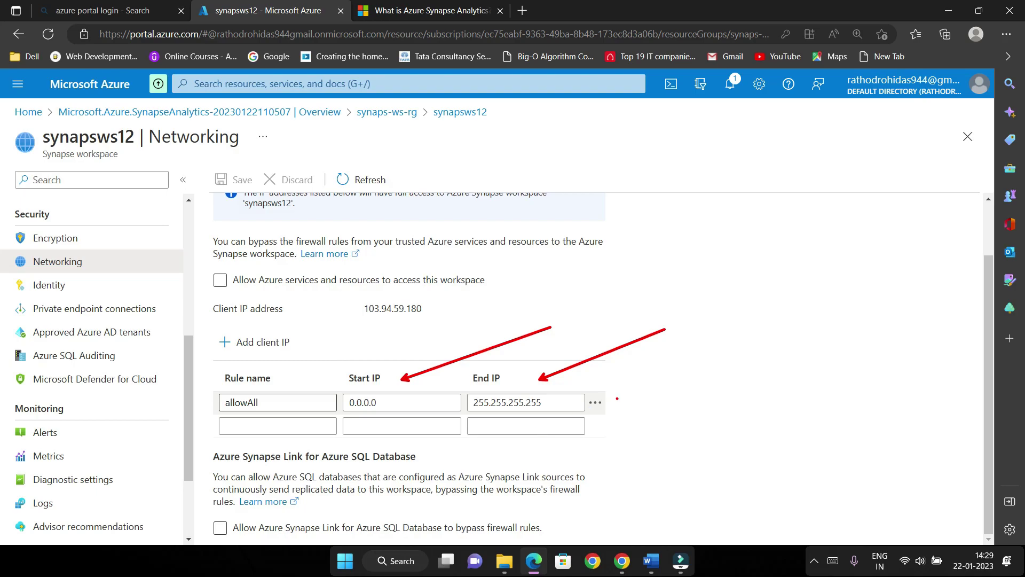
pyautogui.click(594, 402)
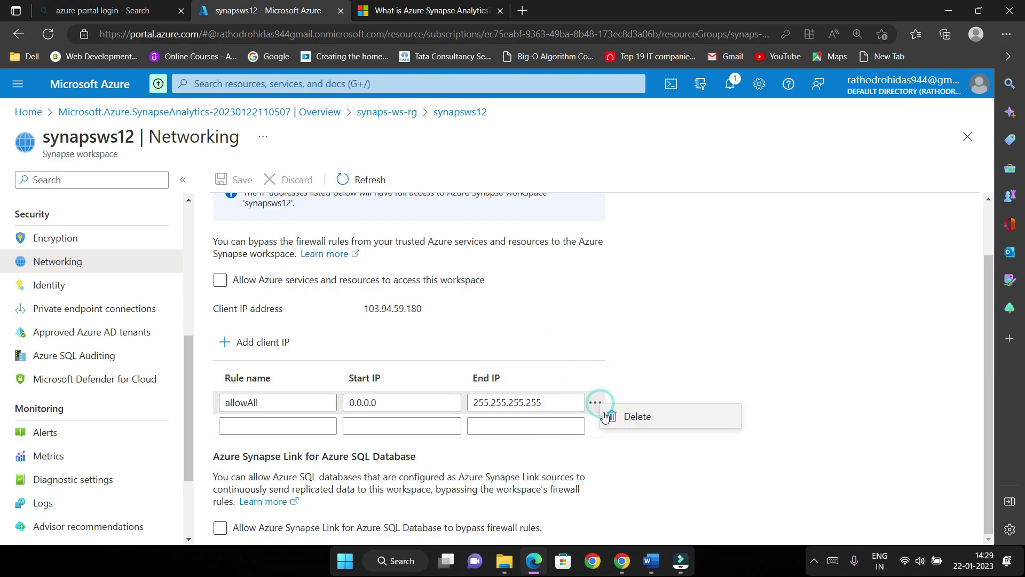
pyautogui.click(600, 434)
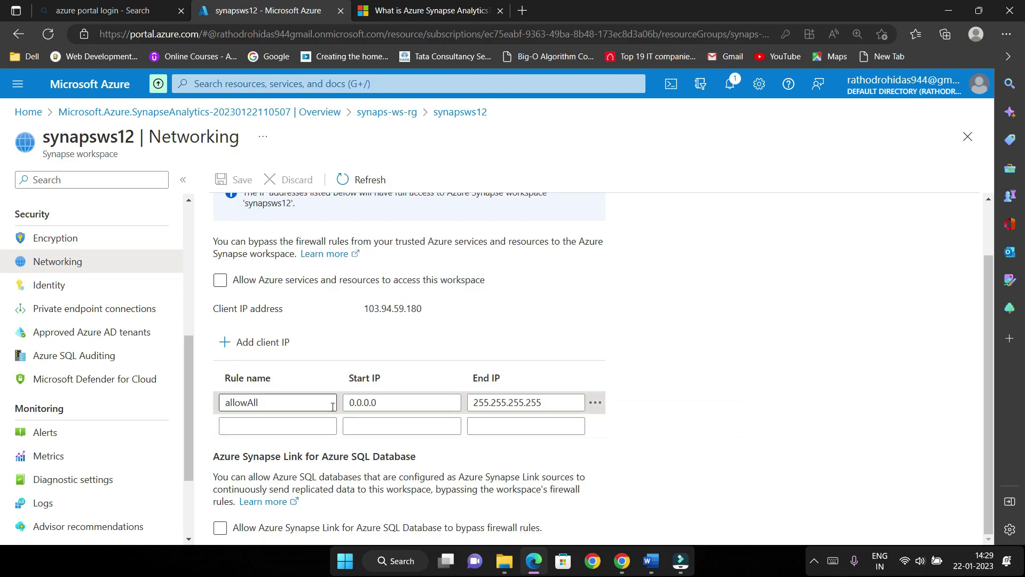
# - View the Identity and Private endpoint connections pages, and look over the workspace's Monitoring entries
pyautogui.click(68, 293)
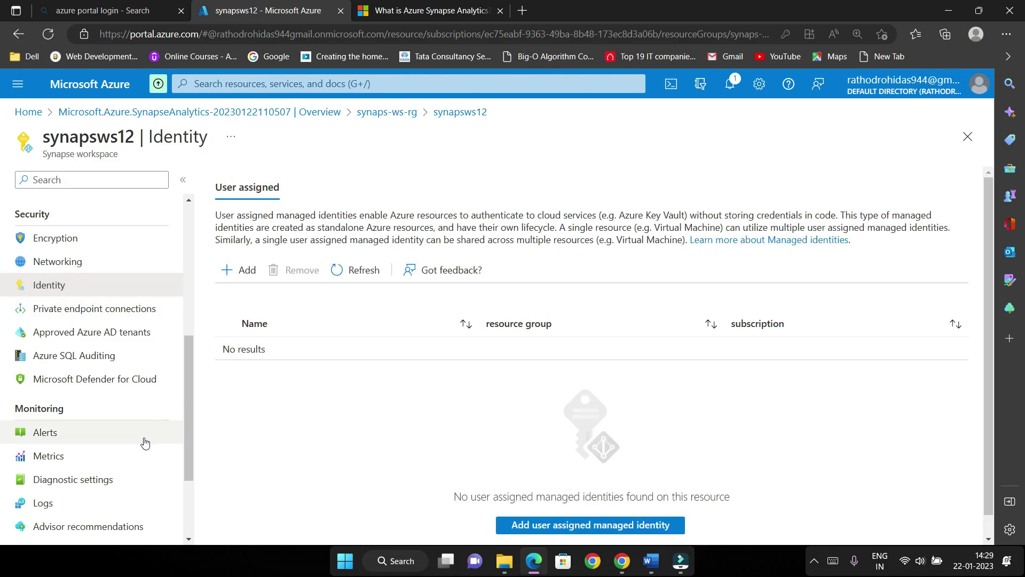
pyautogui.click(113, 304)
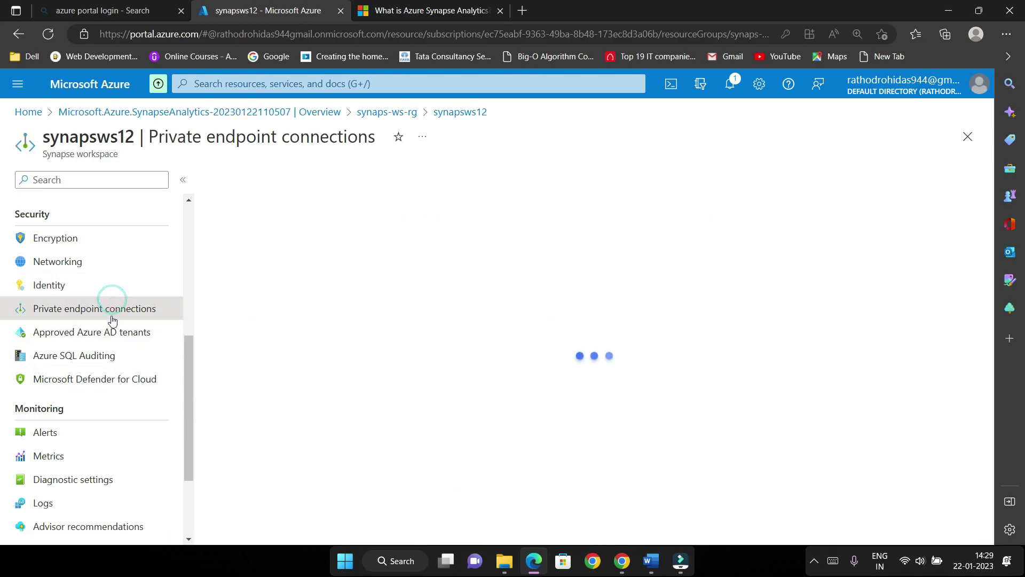
pyautogui.scroll(-1, 115, 350)
pyautogui.scroll(-1, 115, 351)
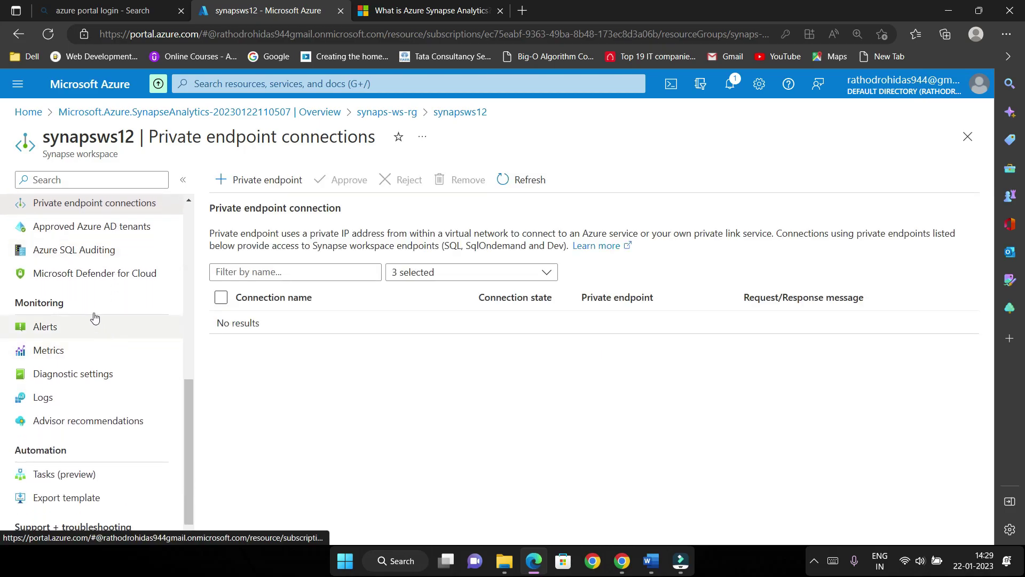
pyautogui.scroll(-1, 92, 304)
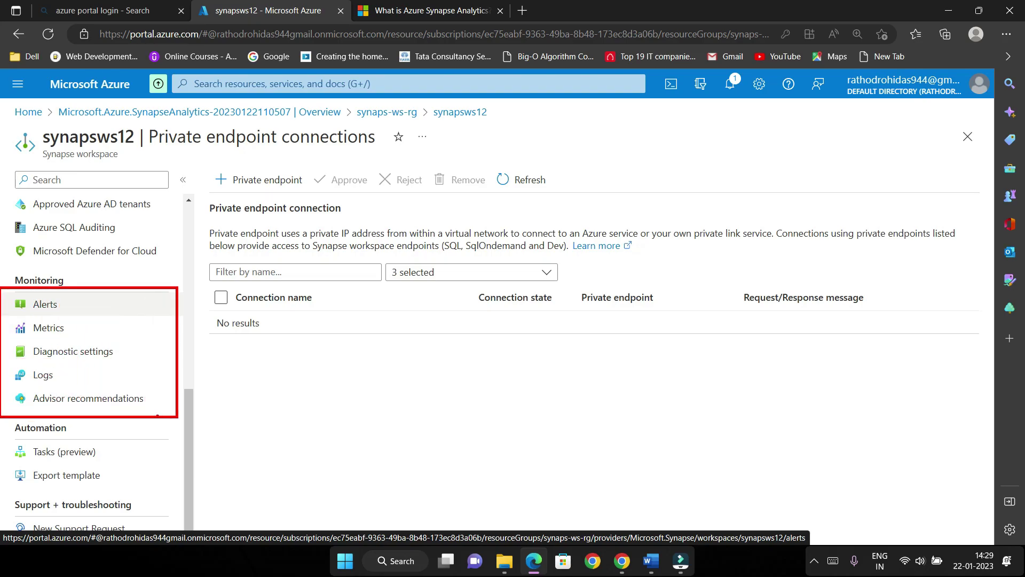
pyautogui.click(81, 308)
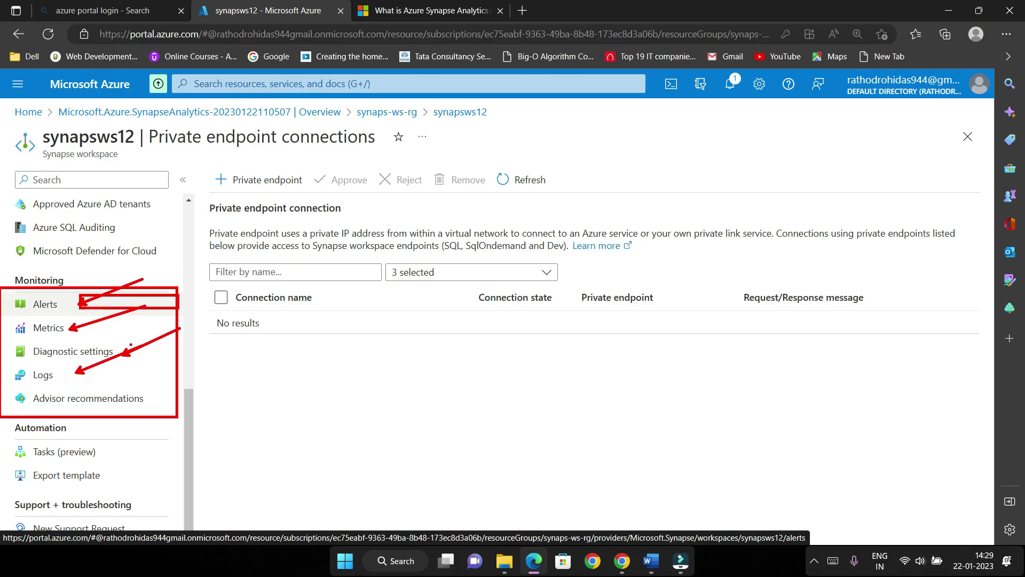
# - Open the workspace's Metrics page and browse the available metrics, from Built-in SQL pool and Integration to Streaming job, without selecting one
pyautogui.click(77, 335)
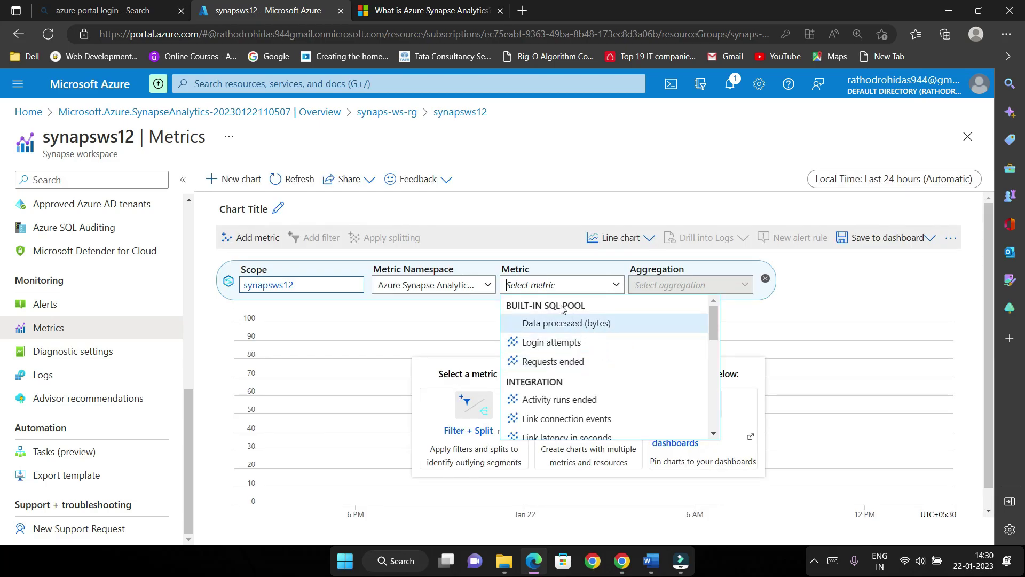
pyautogui.click(499, 206)
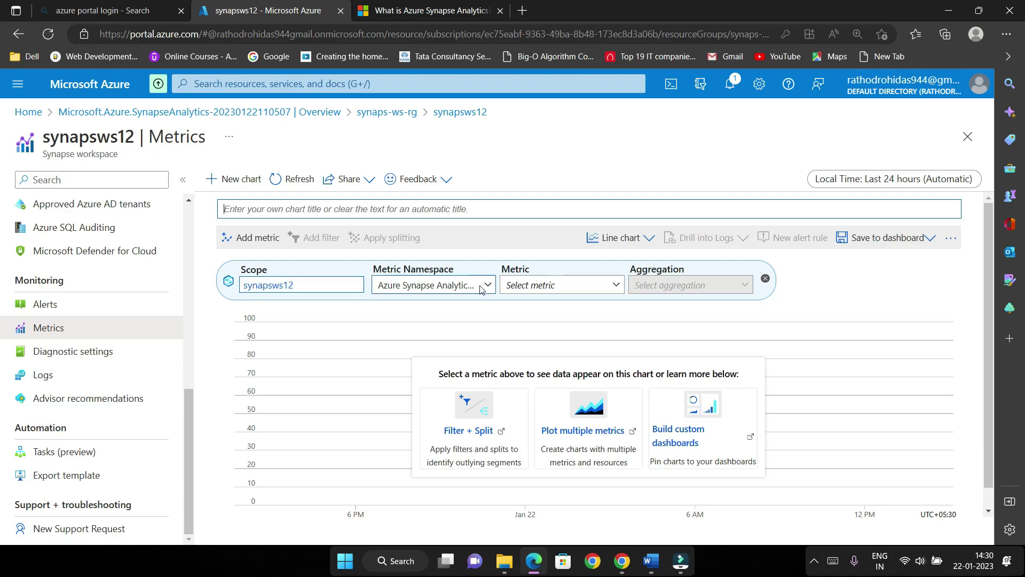
pyautogui.click(585, 284)
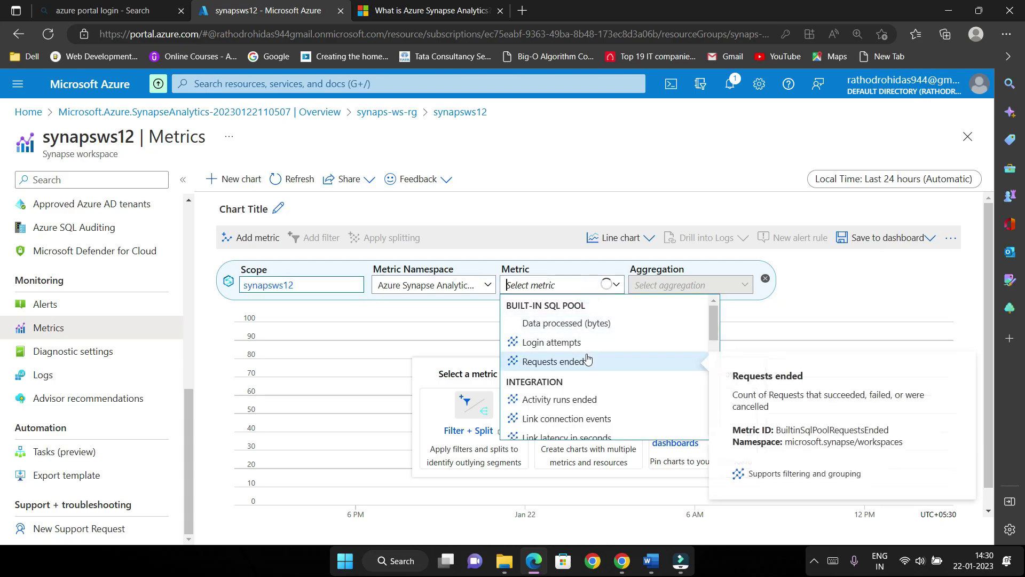
pyautogui.scroll(-5, 575, 342)
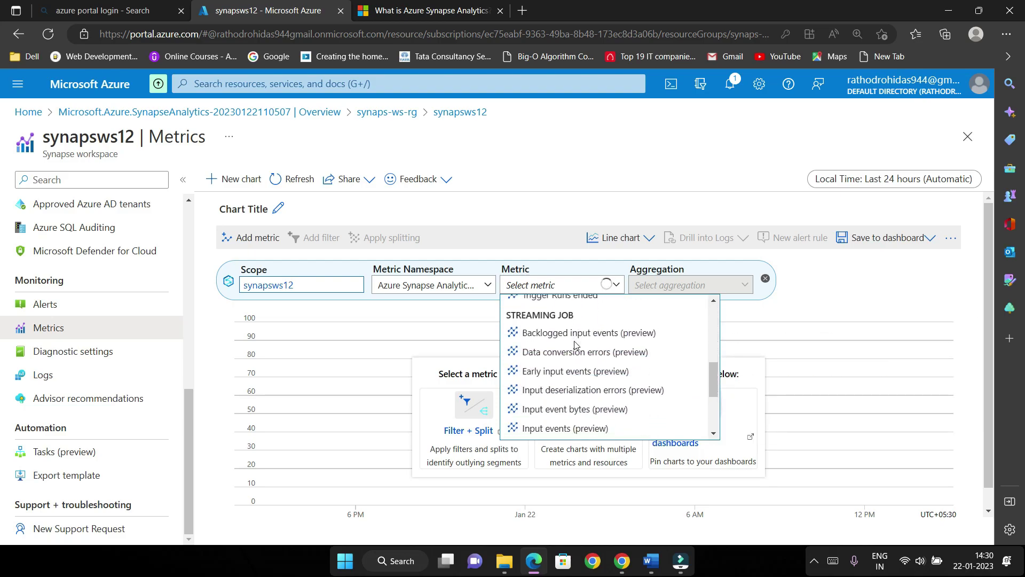
pyautogui.scroll(-3, 574, 344)
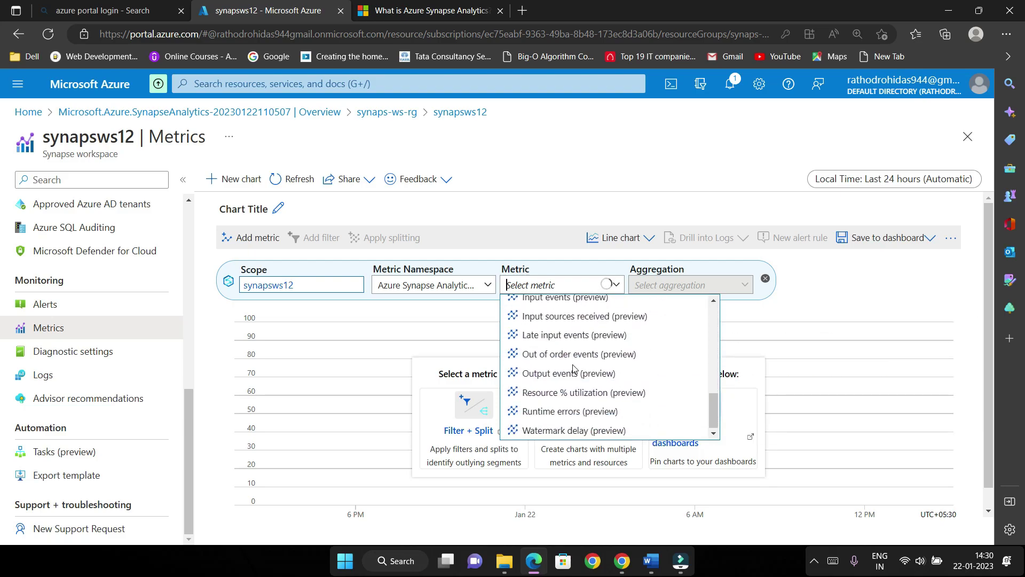
pyautogui.click(397, 316)
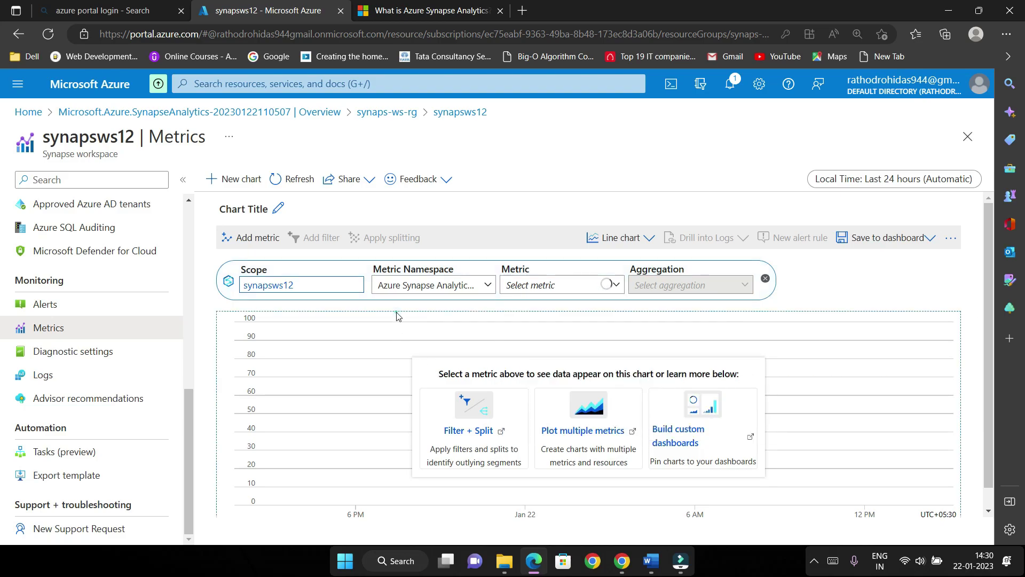
# - Open a new diagnostic setting from Diagnostic settings and inspect the options for archiving to a storage account, leaving that destination unselected
pyautogui.click(126, 359)
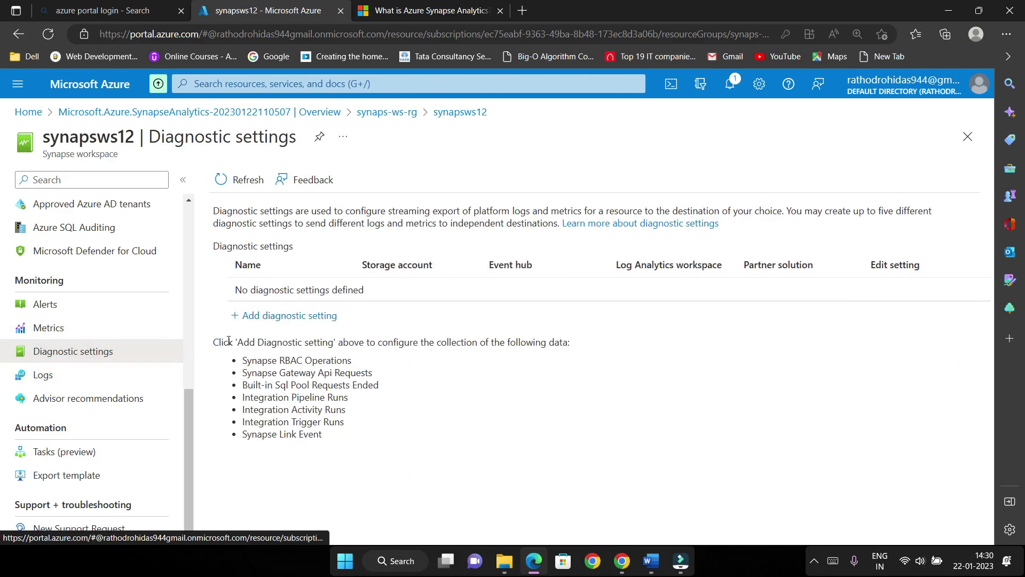
pyautogui.click(323, 316)
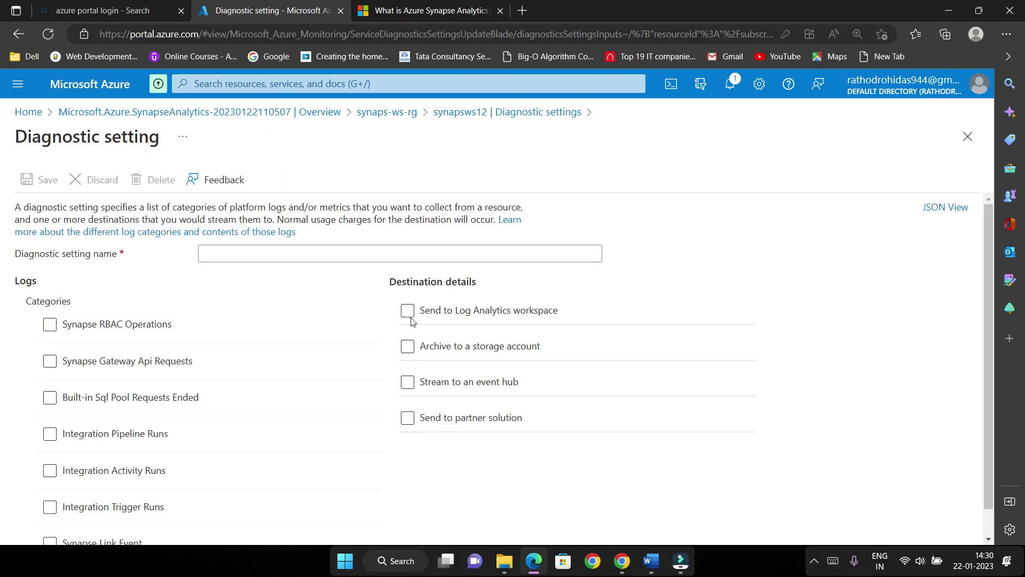
pyautogui.click(406, 347)
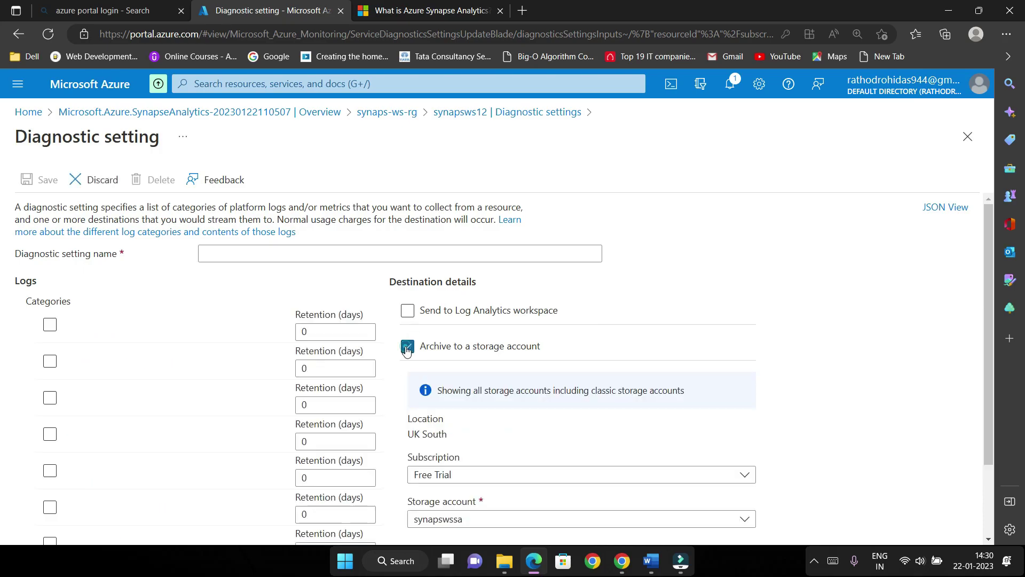
pyautogui.click(407, 347)
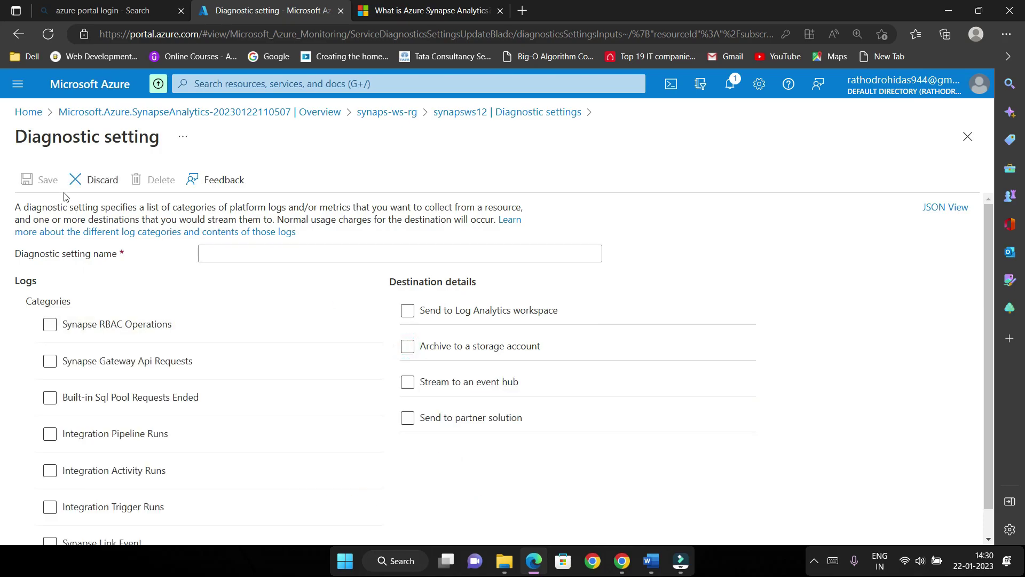
# - Leave the diagnostic setting form for the synaps-ws-rg resource group, discarding the unsaved edits
pyautogui.click(472, 113)
pyautogui.click(595, 110)
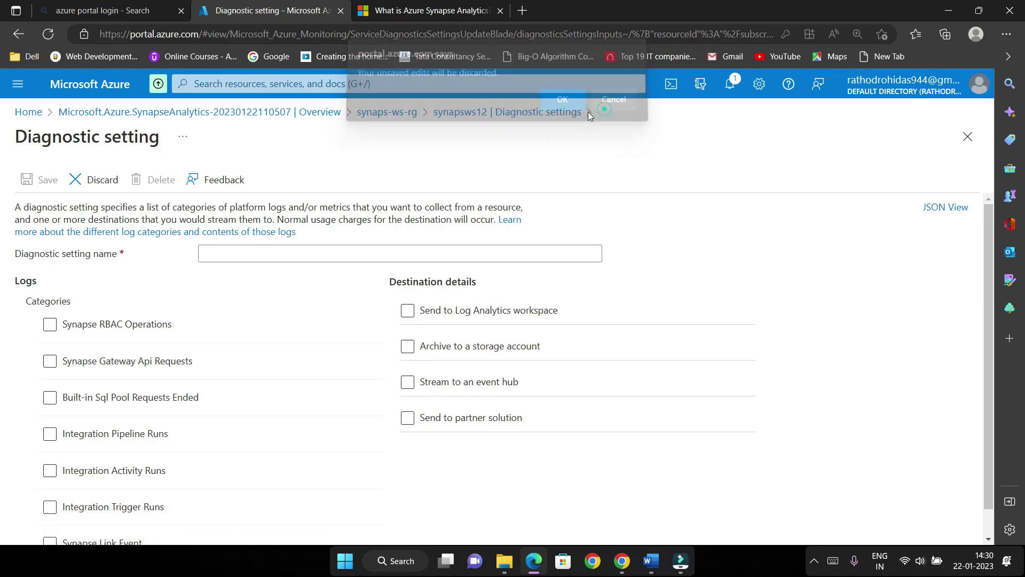
pyautogui.click(387, 118)
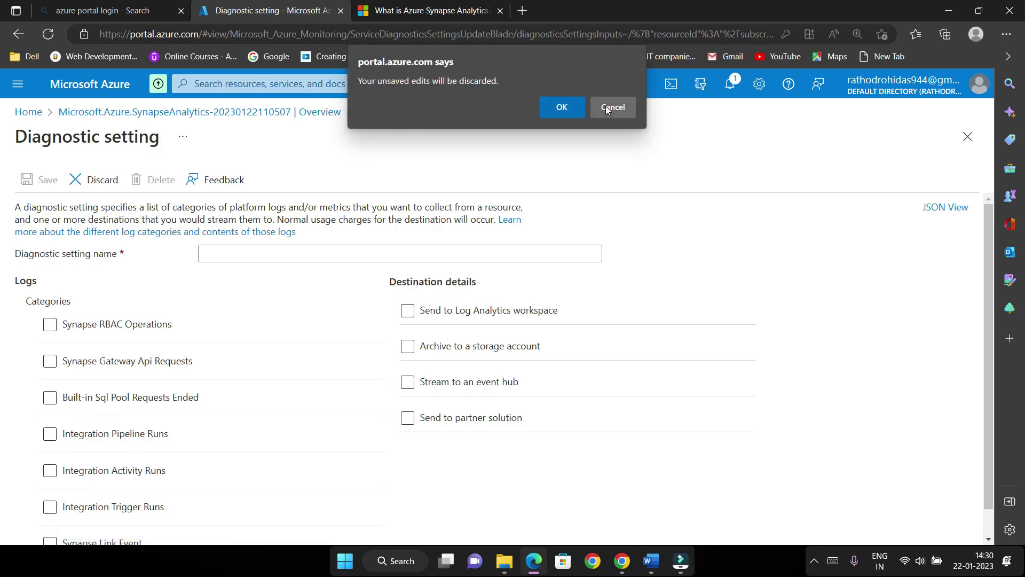
pyautogui.click(565, 105)
# - Review the resource group's Cost Management, Monitoring and Automation entries, and return to its Overview to view the resources
pyautogui.scroll(-4, 39, 422)
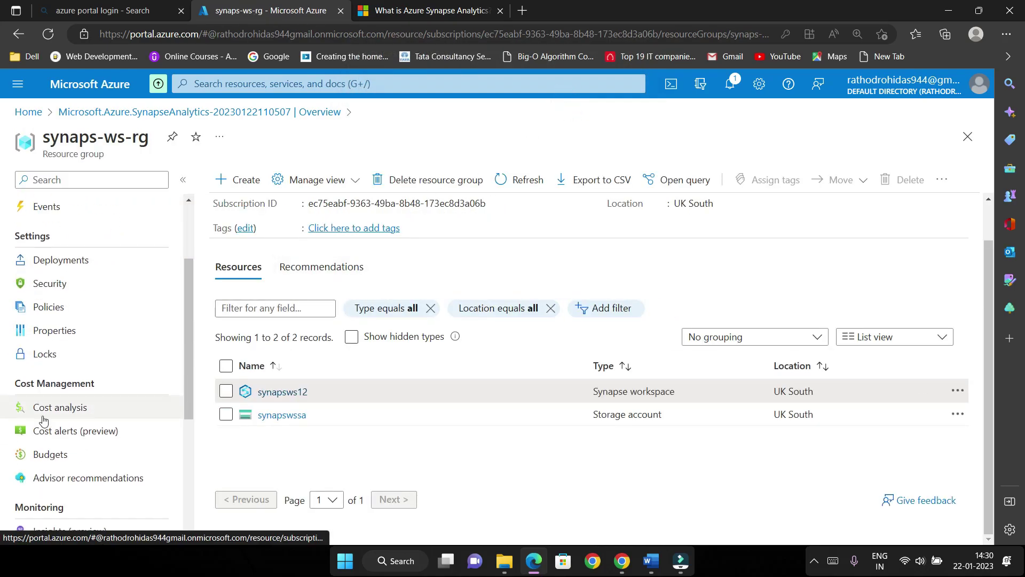
pyautogui.scroll(-3, 119, 306)
pyautogui.scroll(3, 101, 261)
pyautogui.scroll(-3, 75, 283)
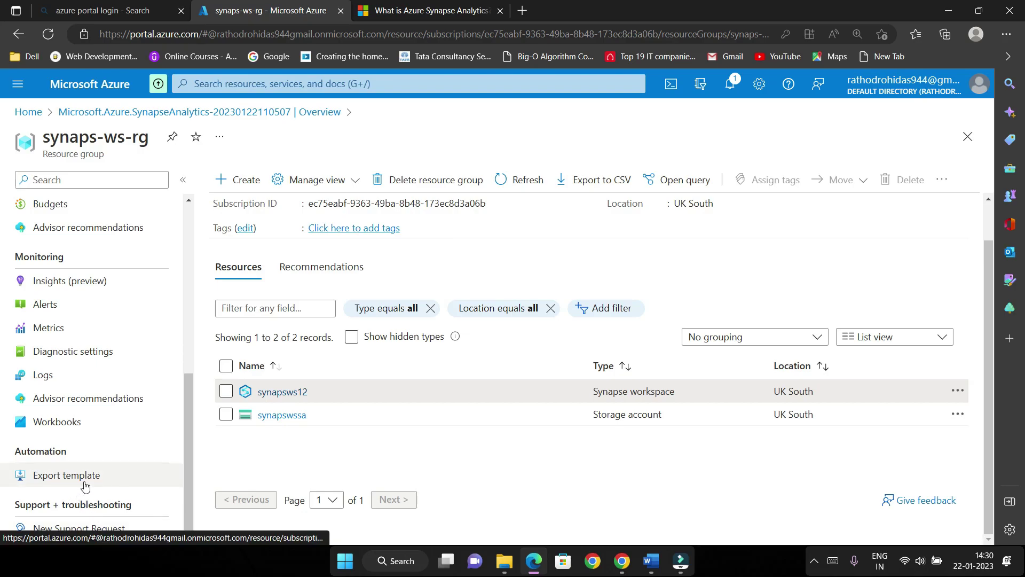
pyautogui.scroll(1, 496, 460)
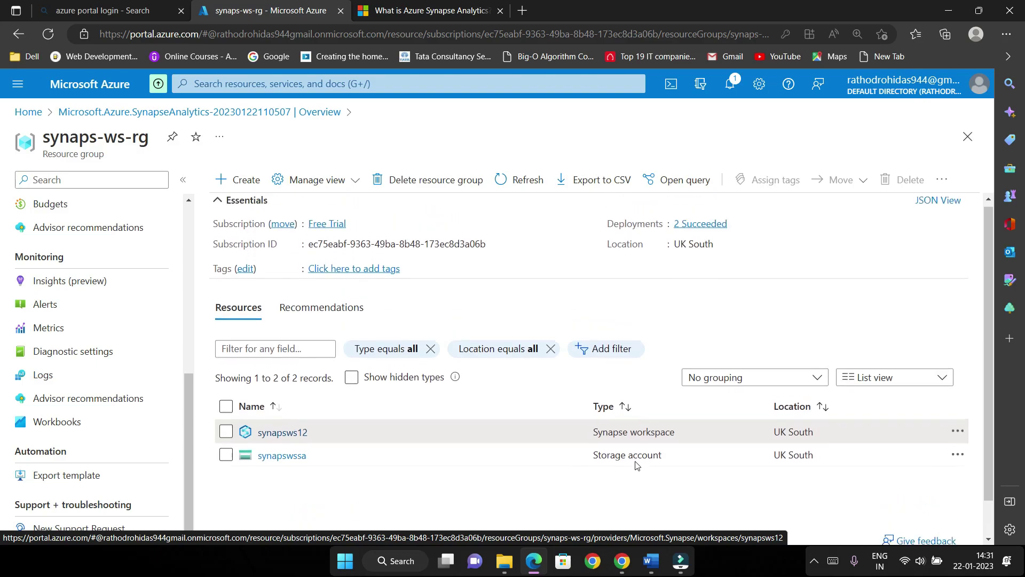
pyautogui.scroll(5, 101, 227)
pyautogui.click(106, 208)
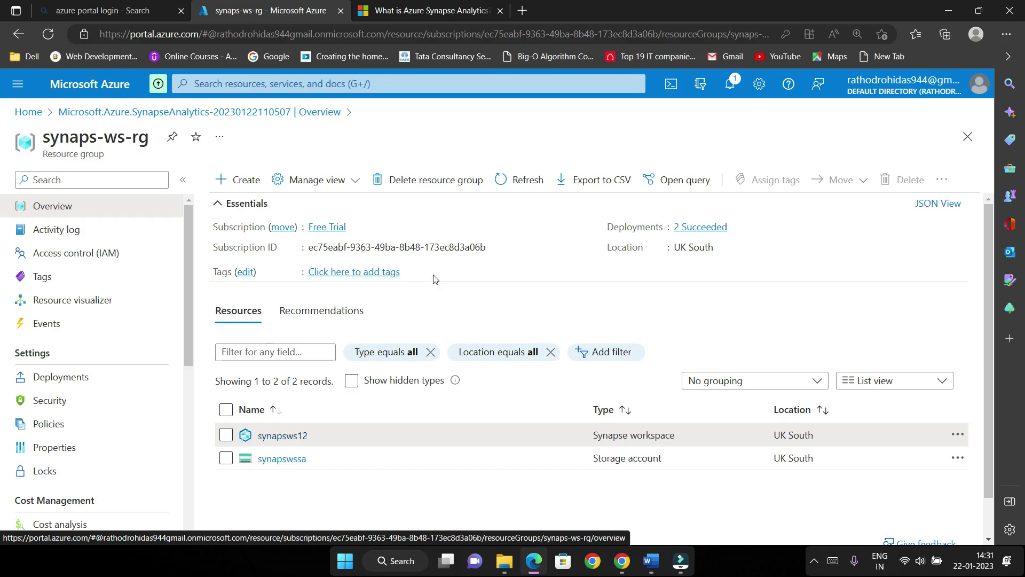
# - Return to the Synapse Analytics deployment overview and reopen the synapsws12 workspace through its resource group
pyautogui.click(156, 112)
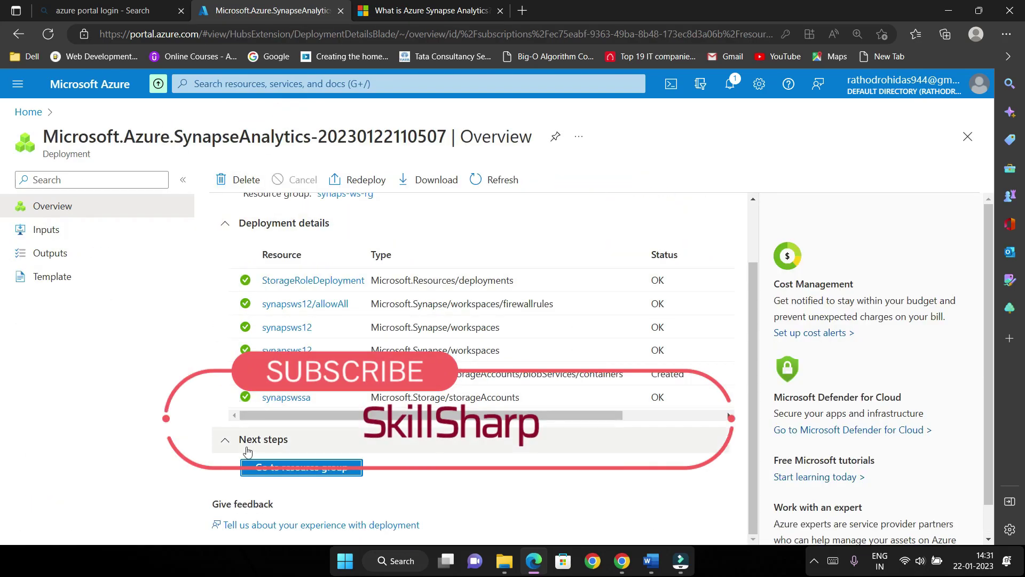
pyautogui.click(277, 472)
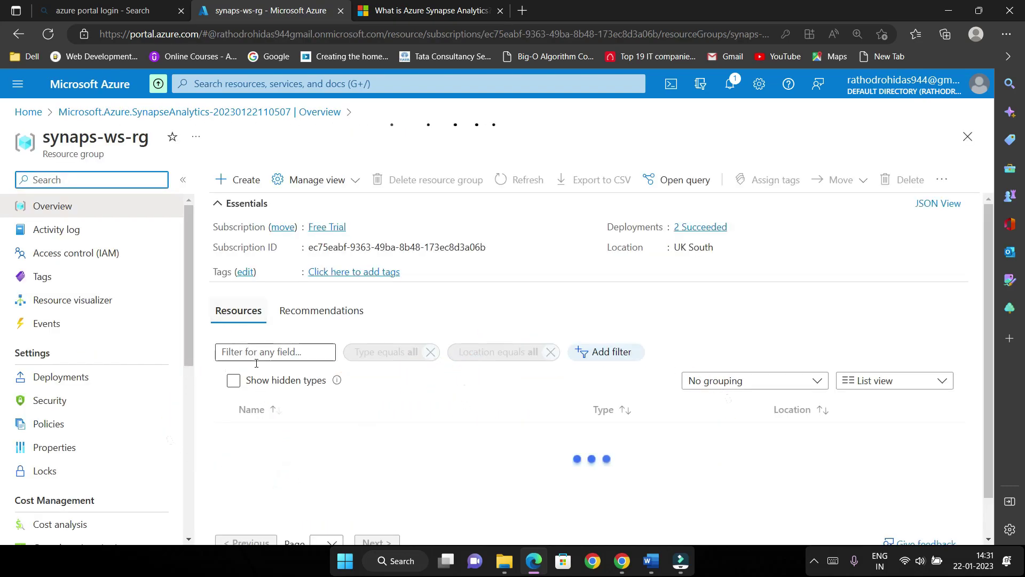
pyautogui.click(283, 435)
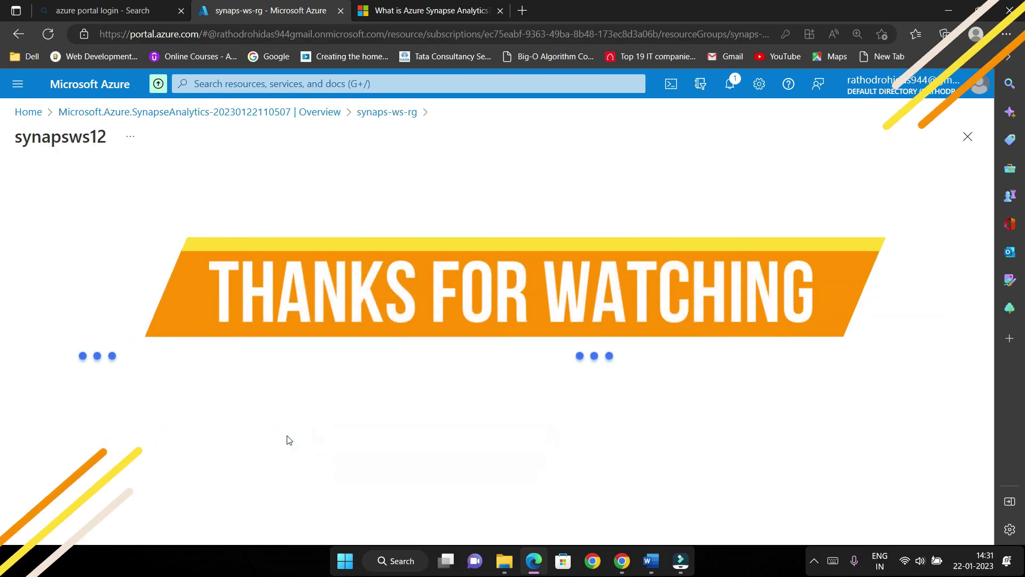